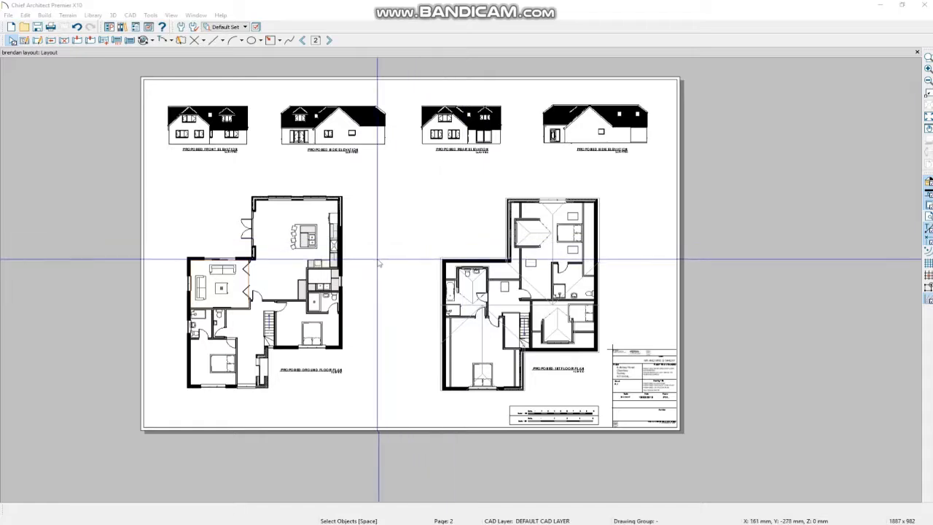
- Examine the proposed elevations, ground floor plan and first floor plan on layout page 2
{"action": "scroll", "coordinate": [363, 208], "scroll_direction": "up", "scroll_amount": 4}
{"action": "scroll", "coordinate": [364, 231], "scroll_direction": "down", "scroll_amount": 3}
{"action": "scroll", "coordinate": [452, 233], "scroll_direction": "down", "scroll_amount": 1}
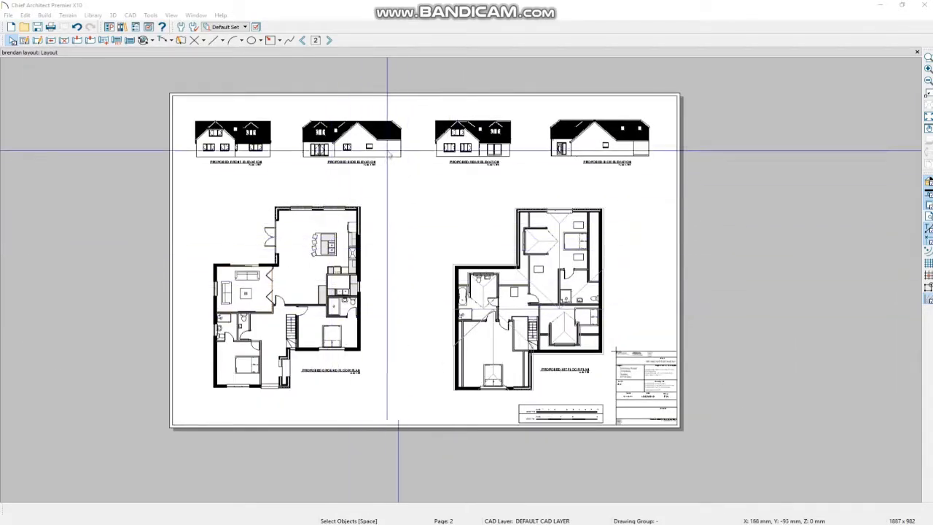
{"action": "scroll", "coordinate": [430, 292], "scroll_direction": "up", "scroll_amount": 1}
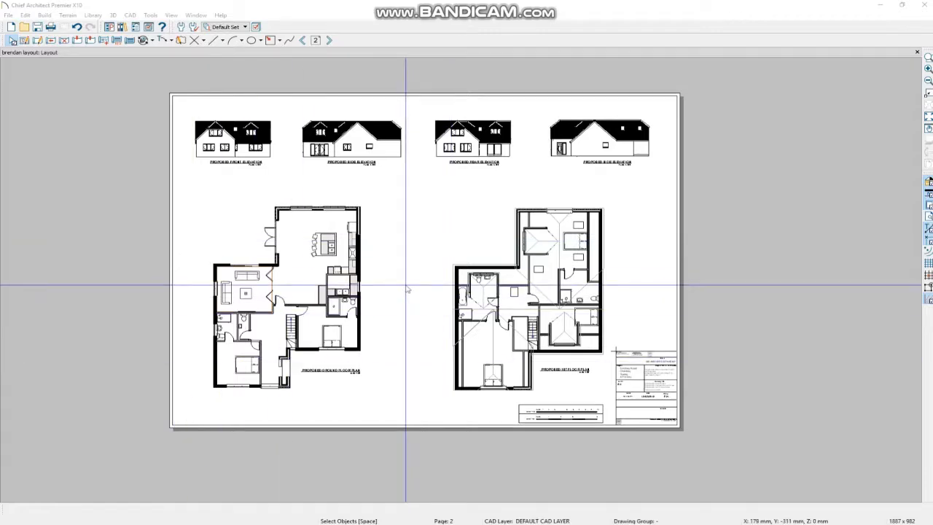
{"action": "scroll", "coordinate": [416, 285], "scroll_direction": "down", "scroll_amount": 1}
{"action": "scroll", "coordinate": [414, 284], "scroll_direction": "up", "scroll_amount": 1}
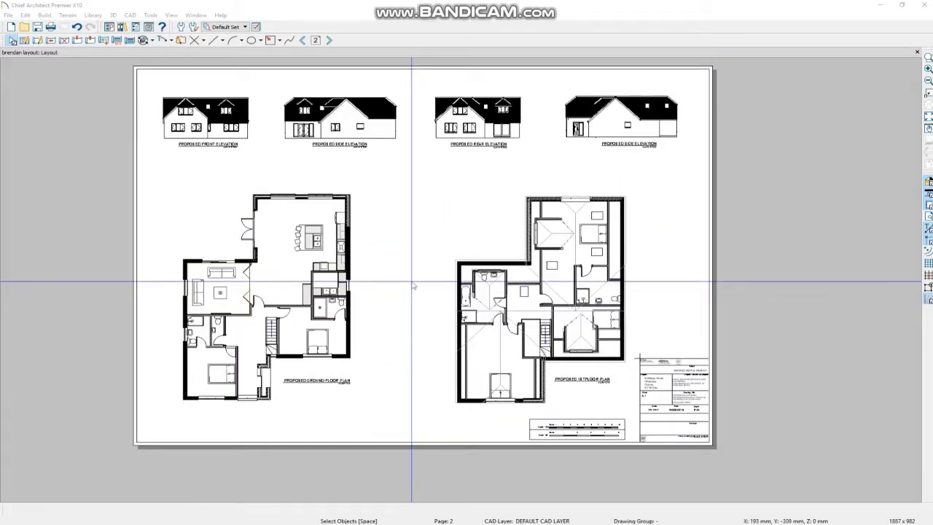
{"action": "scroll", "coordinate": [423, 212], "scroll_direction": "down", "scroll_amount": 2}
{"action": "scroll", "coordinate": [192, 259], "scroll_direction": "up", "scroll_amount": 1}
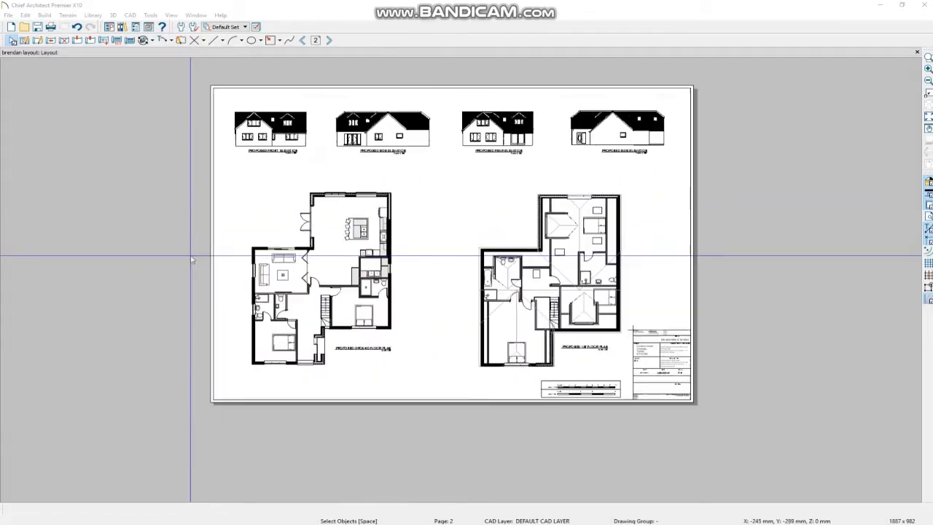
{"action": "scroll", "coordinate": [191, 258], "scroll_direction": "up", "scroll_amount": 1}
{"action": "scroll", "coordinate": [191, 259], "scroll_direction": "down", "scroll_amount": 1}
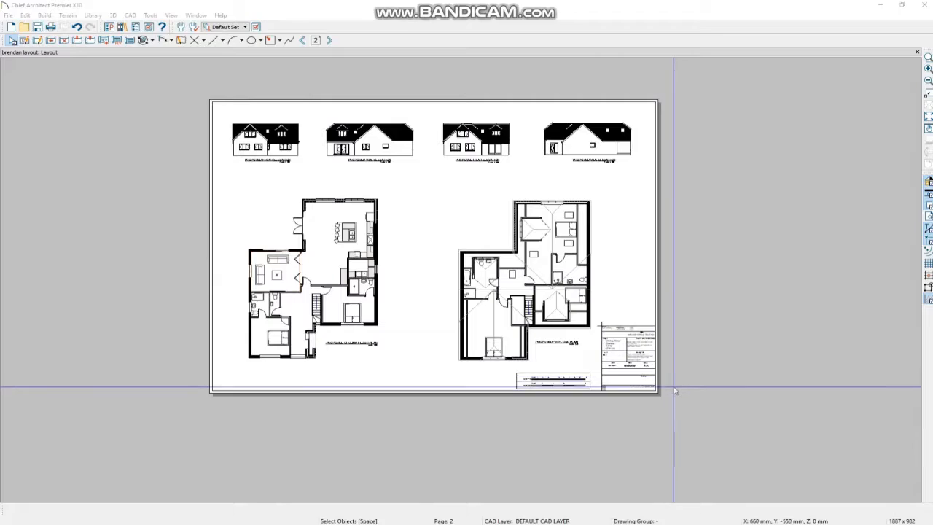
{"action": "scroll", "coordinate": [246, 142], "scroll_direction": "up", "scroll_amount": 2}
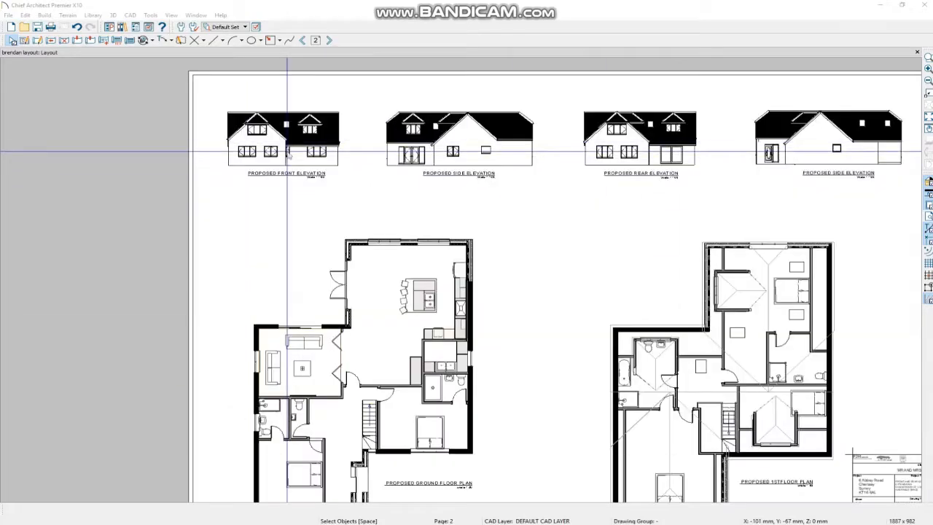
{"action": "scroll", "coordinate": [286, 153], "scroll_direction": "down", "scroll_amount": 1}
{"action": "scroll", "coordinate": [302, 153], "scroll_direction": "down", "scroll_amount": 1}
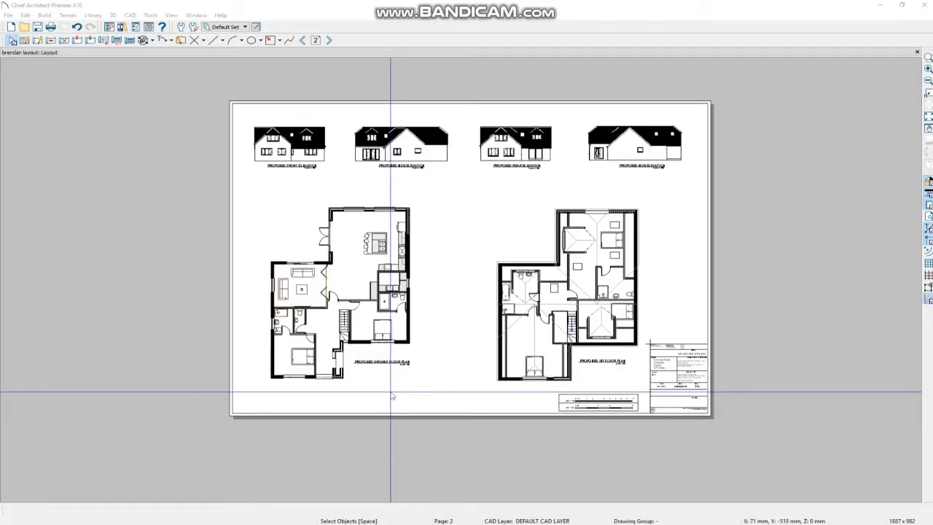
{"action": "scroll", "coordinate": [387, 292], "scroll_direction": "down", "scroll_amount": 1}
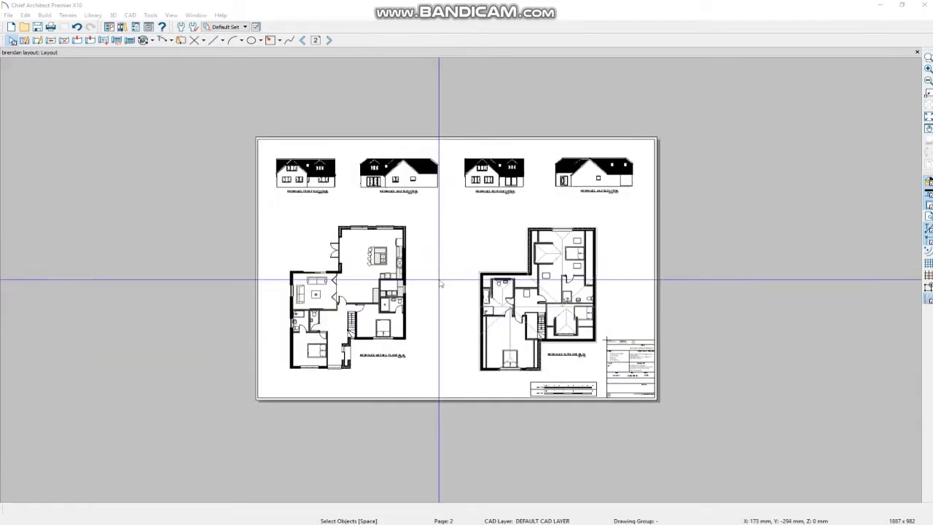
{"action": "scroll", "coordinate": [437, 281], "scroll_direction": "up", "scroll_amount": 2}
{"action": "scroll", "coordinate": [258, 426], "scroll_direction": "up", "scroll_amount": 4}
{"action": "scroll", "coordinate": [327, 387], "scroll_direction": "down", "scroll_amount": 2}
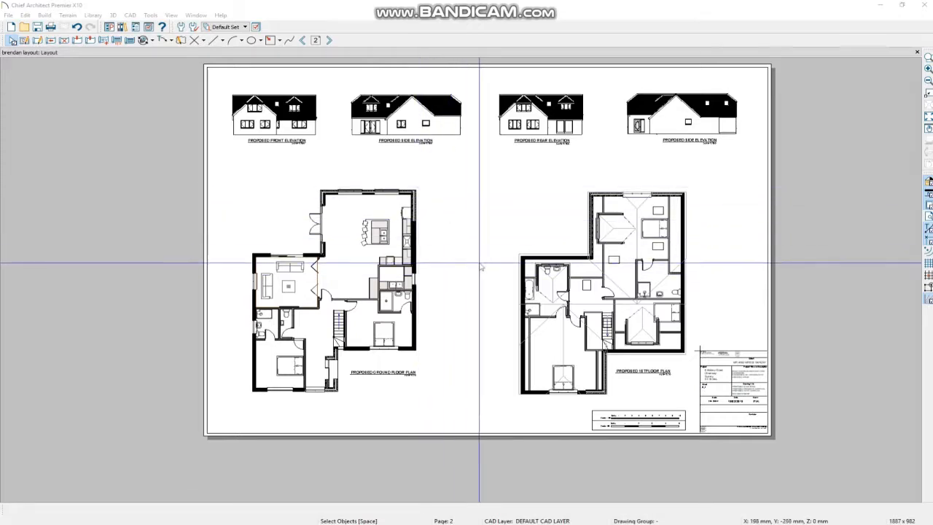
{"action": "scroll", "coordinate": [481, 232], "scroll_direction": "down", "scroll_amount": 1}
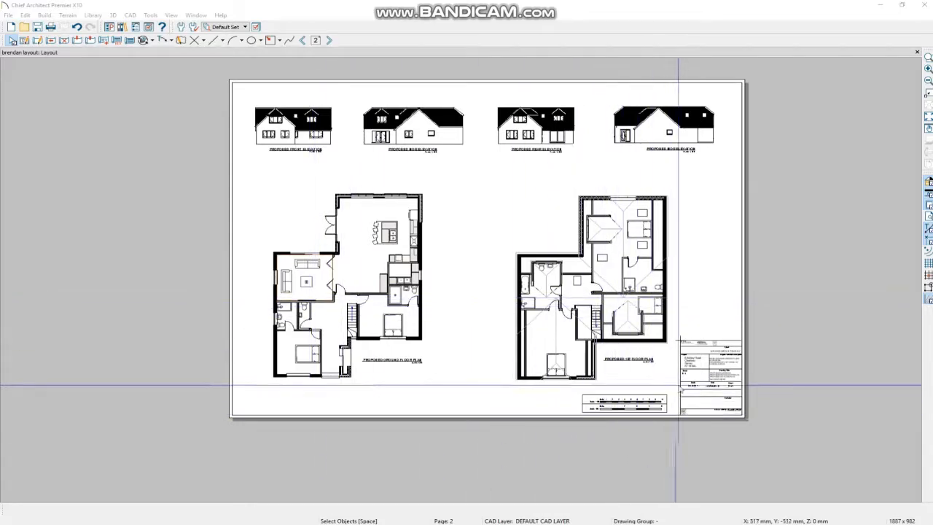
- Review the existing drawings on layout page 1 and the location, block and proposed roof plans on page 3
{"action": "left_click", "coordinate": [302, 41]}
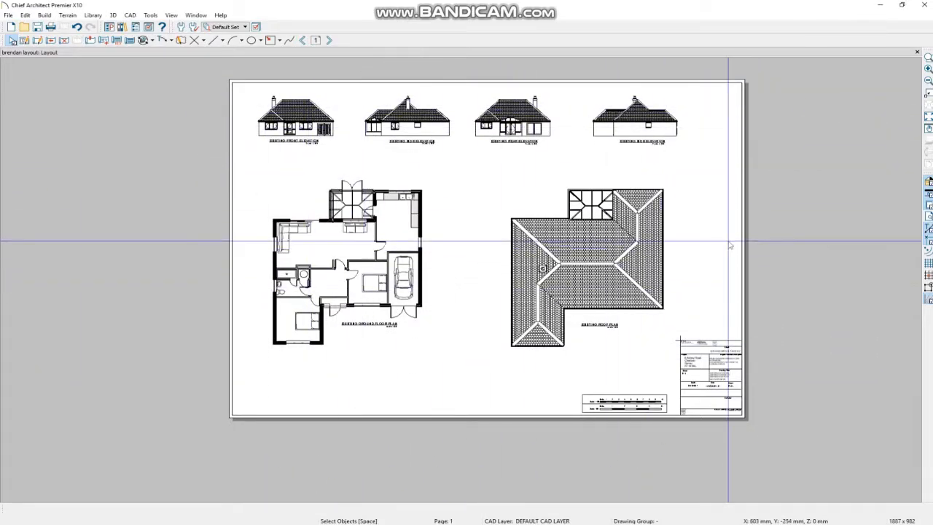
{"action": "left_click", "coordinate": [330, 41]}
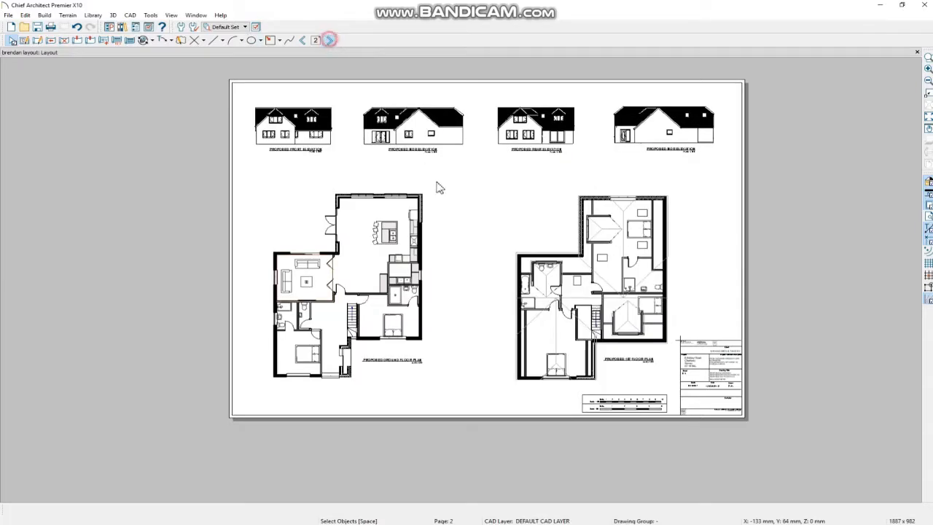
{"action": "left_click", "coordinate": [329, 41]}
{"action": "scroll", "coordinate": [657, 217], "scroll_direction": "down", "scroll_amount": 2}
{"action": "scroll", "coordinate": [589, 182], "scroll_direction": "up", "scroll_amount": 12}
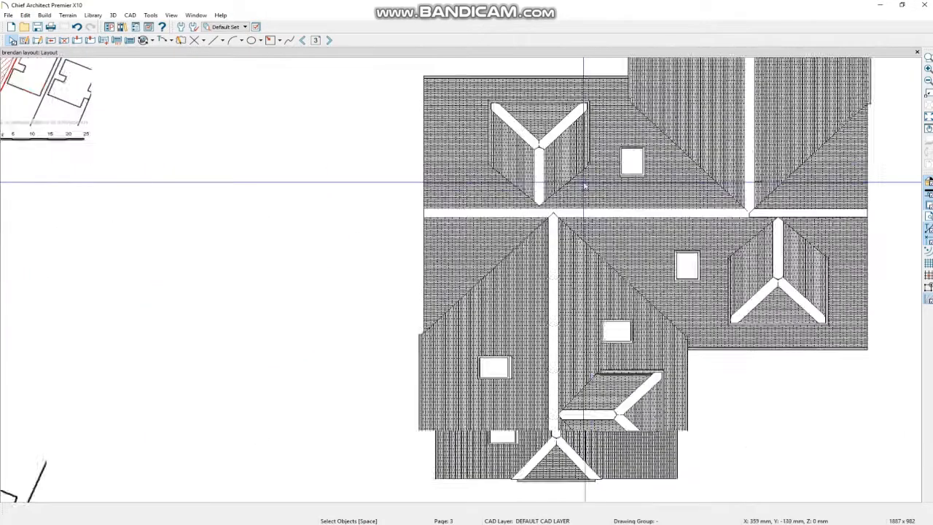
{"action": "scroll", "coordinate": [619, 192], "scroll_direction": "down", "scroll_amount": 10}
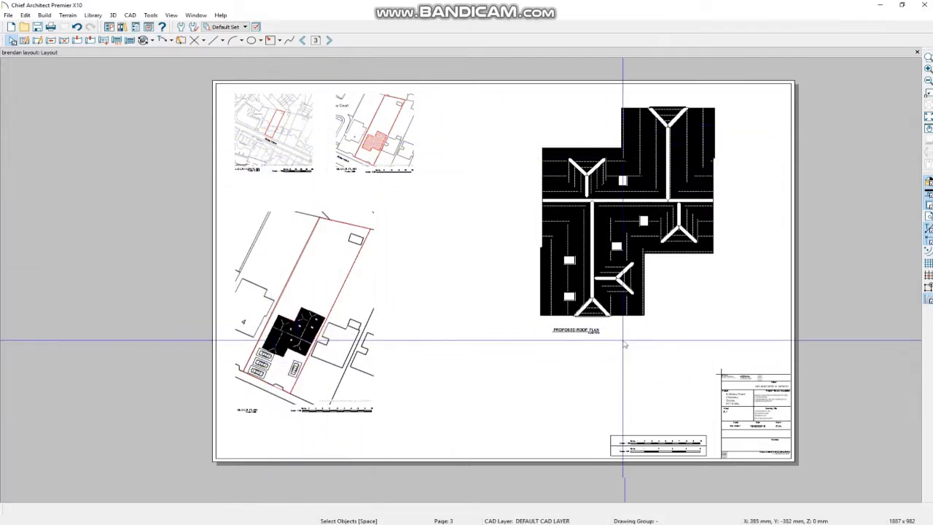
{"action": "scroll", "coordinate": [643, 332], "scroll_direction": "up", "scroll_amount": 3}
{"action": "scroll", "coordinate": [643, 339], "scroll_direction": "down", "scroll_amount": 2}
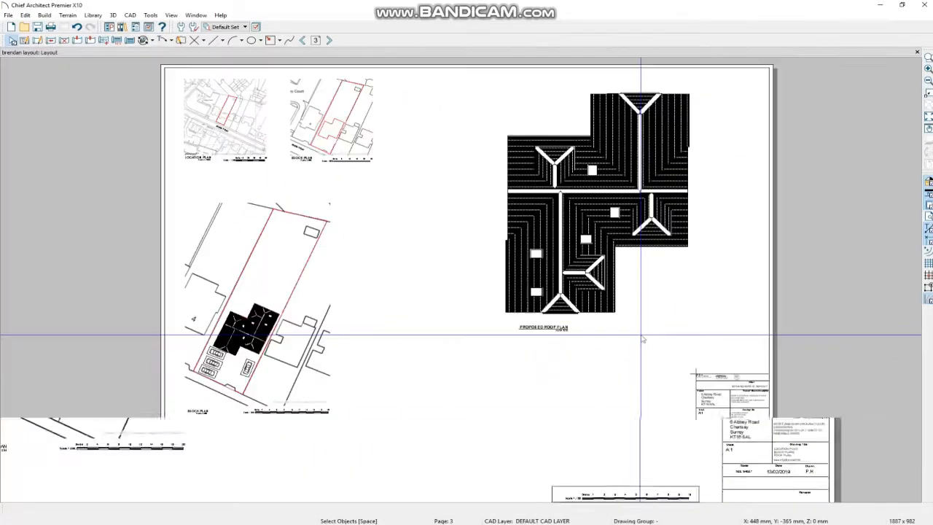
{"action": "scroll", "coordinate": [643, 340], "scroll_direction": "down", "scroll_amount": 3}
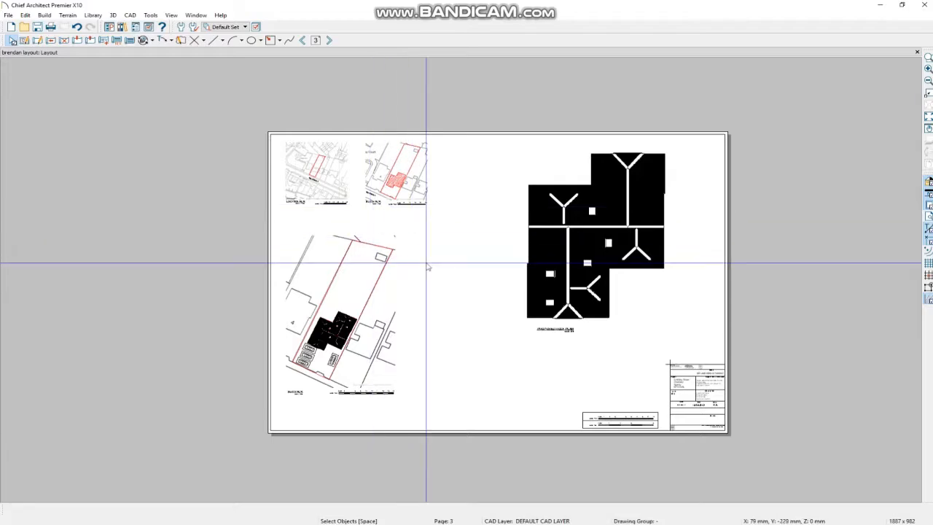
{"action": "scroll", "coordinate": [402, 256], "scroll_direction": "up", "scroll_amount": 6}
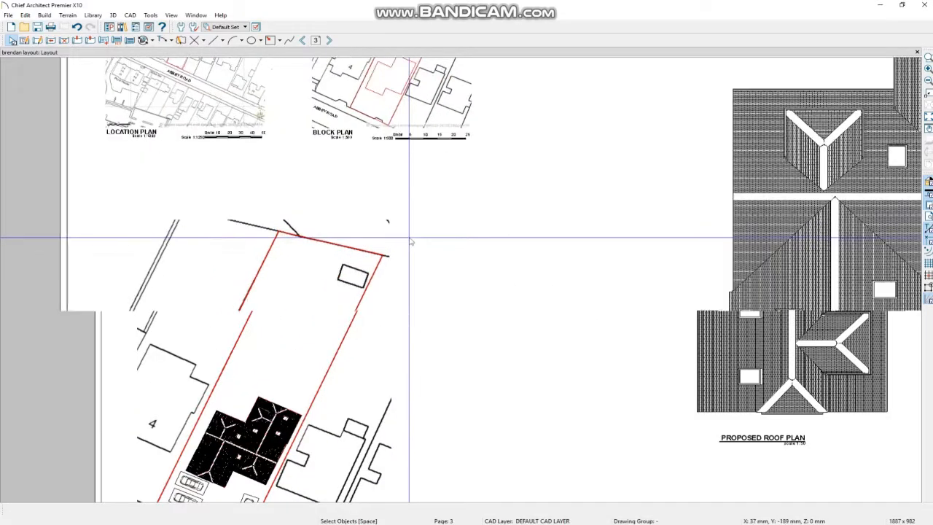
{"action": "scroll", "coordinate": [400, 219], "scroll_direction": "down", "scroll_amount": 5}
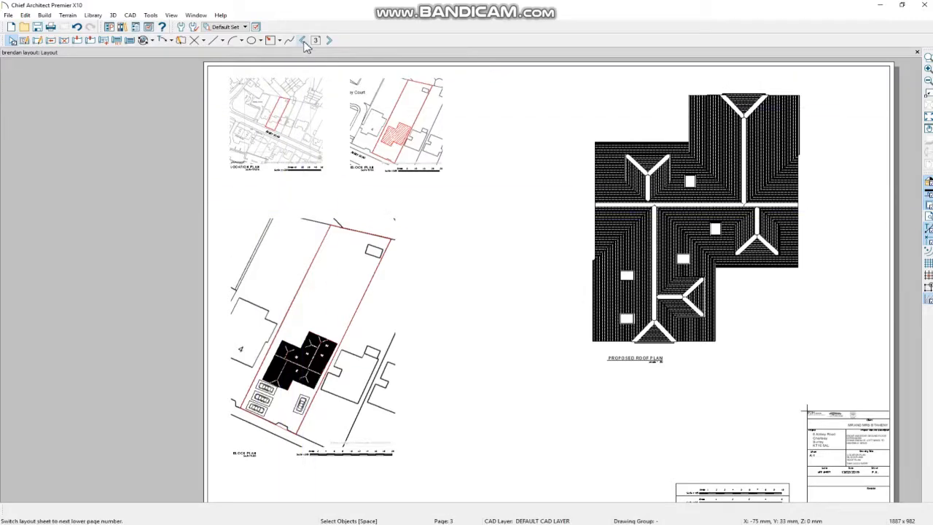
- Return to layout page 2 and open the plan view linked to the proposed ground floor plan's layout box
{"action": "left_click", "coordinate": [303, 41]}
{"action": "scroll", "coordinate": [377, 155], "scroll_direction": "down", "scroll_amount": 4}
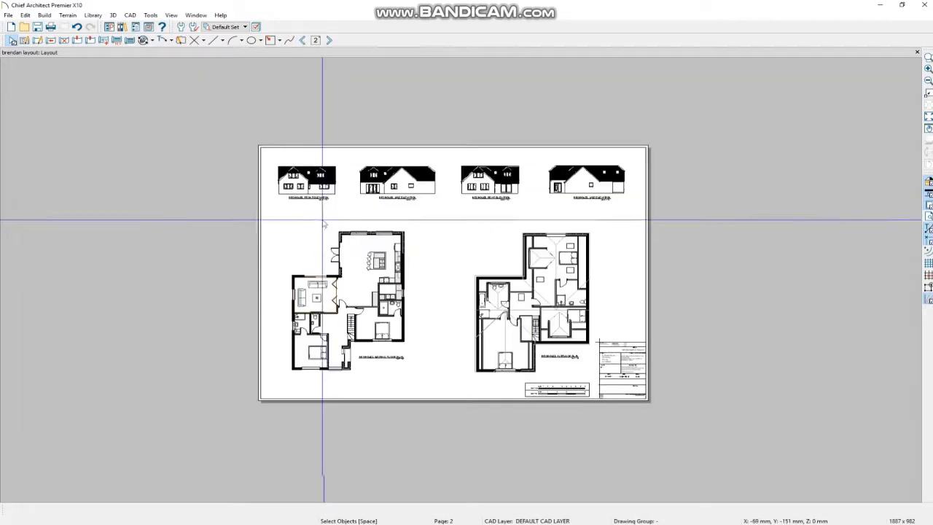
{"action": "scroll", "coordinate": [427, 358], "scroll_direction": "up", "scroll_amount": 4}
{"action": "scroll", "coordinate": [581, 215], "scroll_direction": "down", "scroll_amount": 1}
{"action": "scroll", "coordinate": [581, 215], "scroll_direction": "down", "scroll_amount": 1}
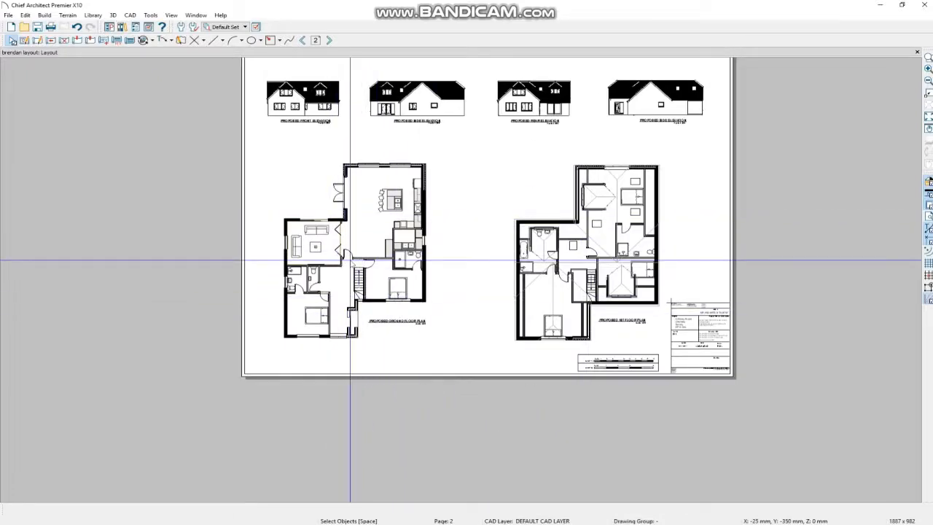
{"action": "left_click", "coordinate": [350, 260]}
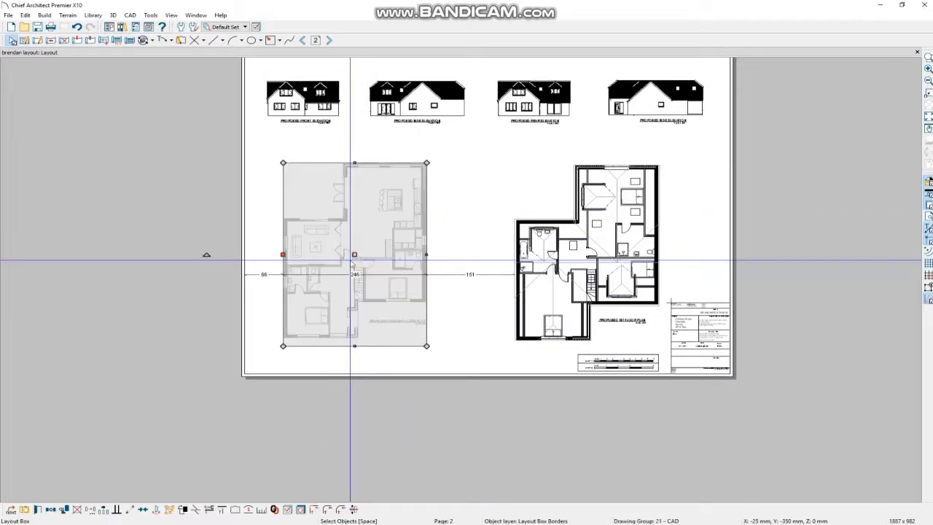
{"action": "left_click", "coordinate": [26, 511]}
- Examine the ground floor layout in the working plan view, including the stairs, bedroom and shower room
{"action": "scroll", "coordinate": [562, 273], "scroll_direction": "down", "scroll_amount": 3}
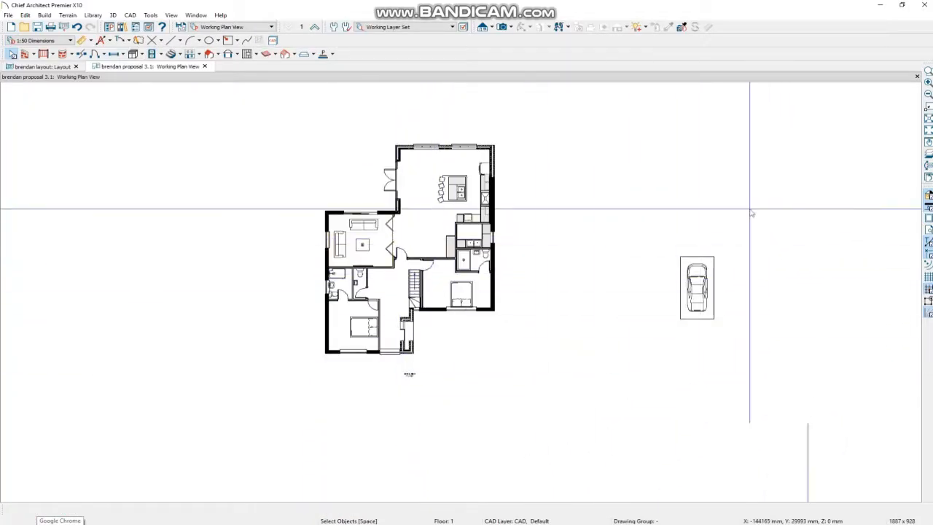
{"action": "scroll", "coordinate": [405, 284], "scroll_direction": "up", "scroll_amount": 2}
{"action": "scroll", "coordinate": [406, 284], "scroll_direction": "down", "scroll_amount": 1}
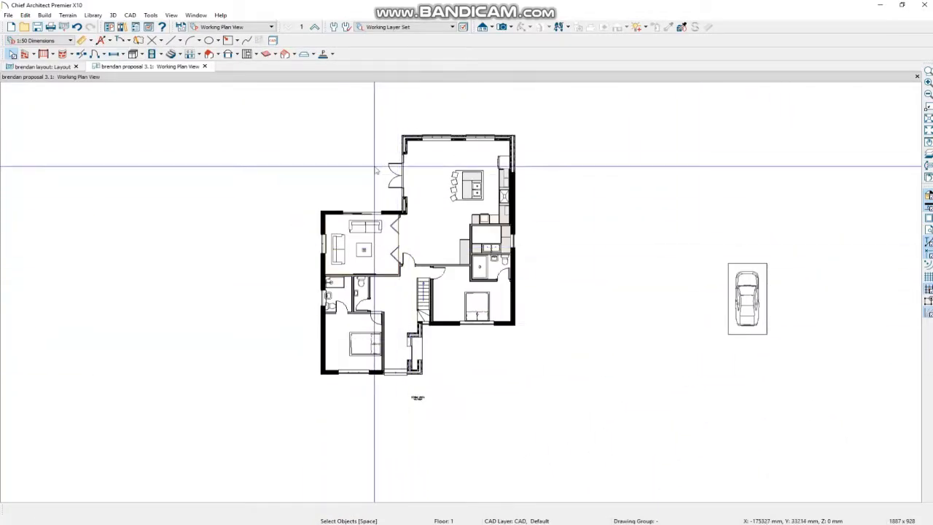
{"action": "scroll", "coordinate": [394, 237], "scroll_direction": "up", "scroll_amount": 2}
{"action": "scroll", "coordinate": [394, 237], "scroll_direction": "down", "scroll_amount": 1}
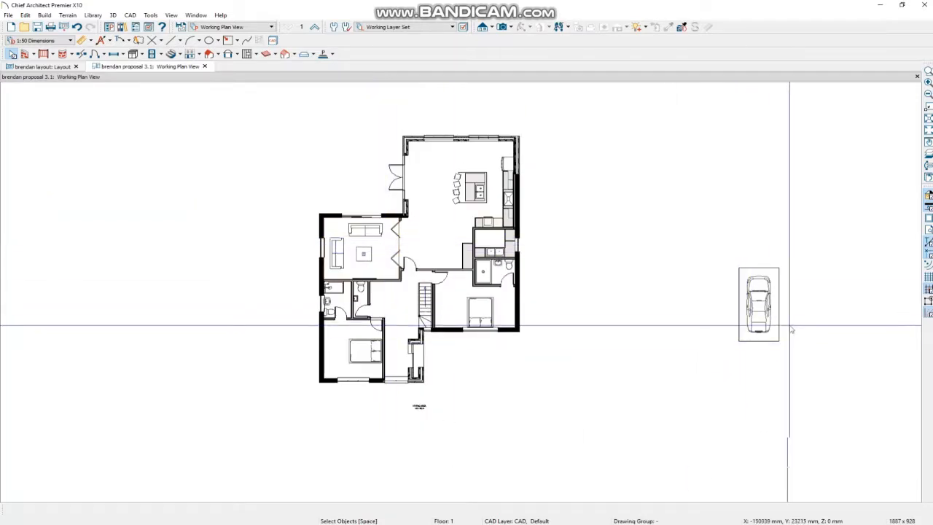
{"action": "scroll", "coordinate": [439, 359], "scroll_direction": "up", "scroll_amount": 1}
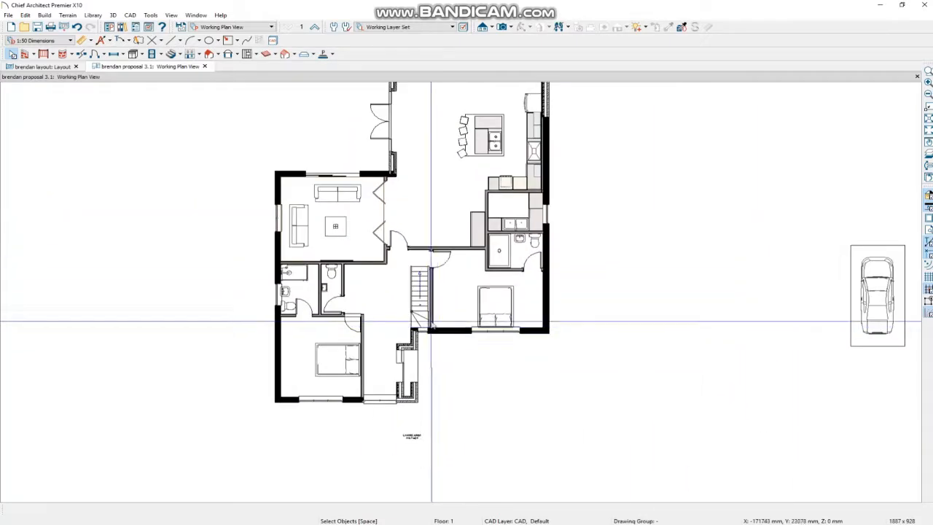
{"action": "scroll", "coordinate": [412, 358], "scroll_direction": "down", "scroll_amount": 1}
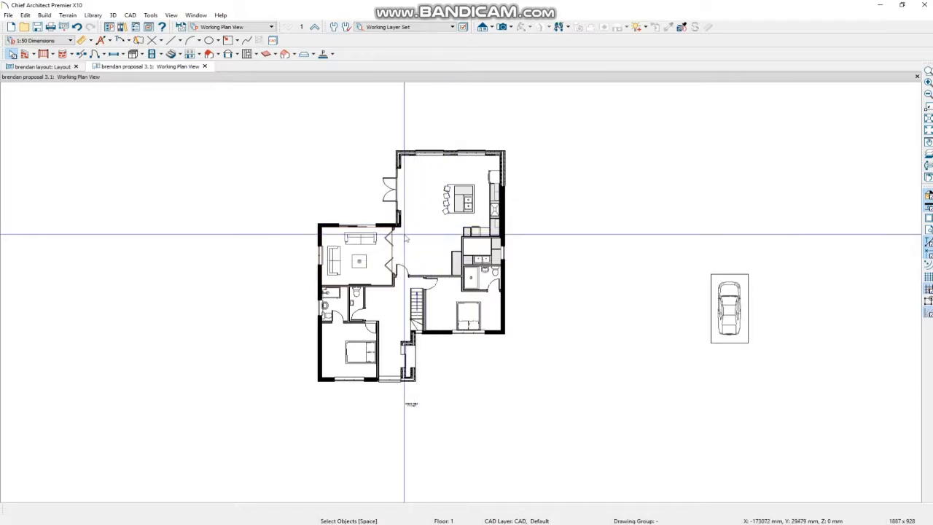
{"action": "scroll", "coordinate": [452, 277], "scroll_direction": "up", "scroll_amount": 3}
{"action": "scroll", "coordinate": [426, 273], "scroll_direction": "down", "scroll_amount": 3}
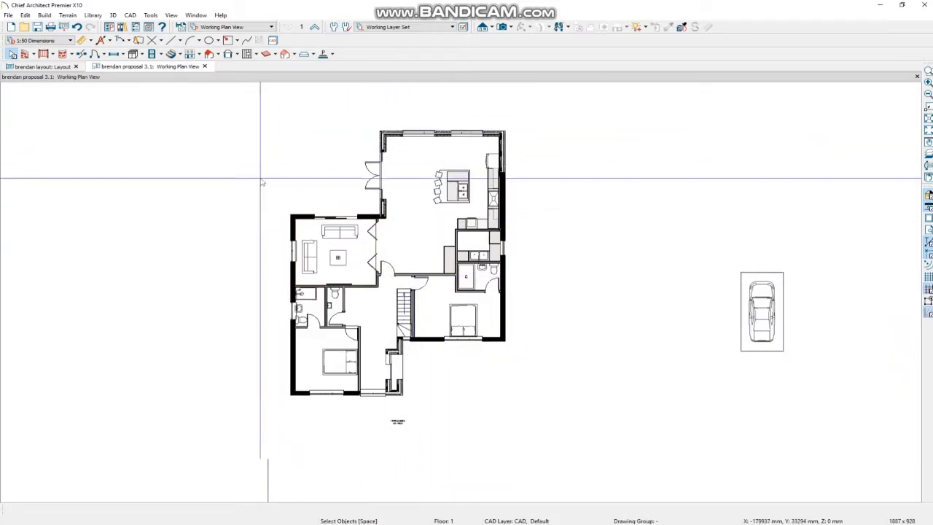
{"action": "scroll", "coordinate": [460, 321], "scroll_direction": "up", "scroll_amount": 5}
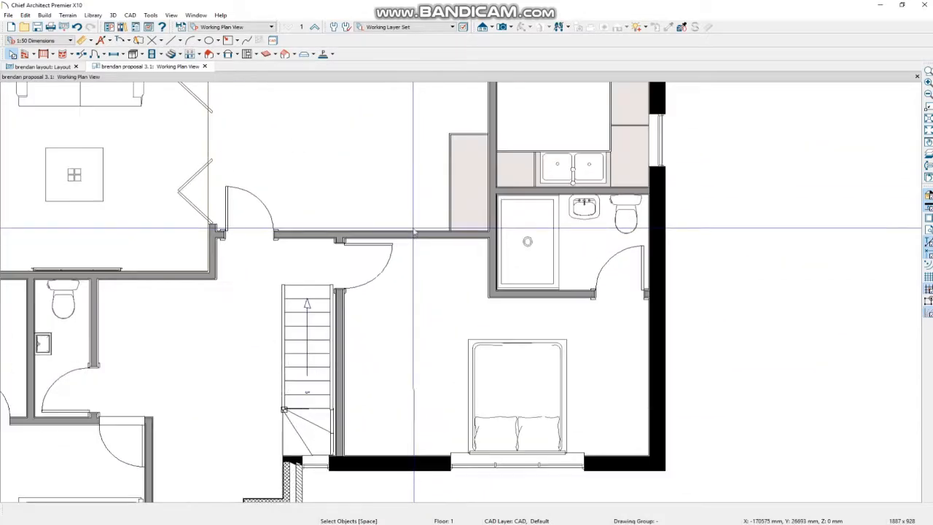
- Inspect the interior wall between the open-plan kitchen and the bedroom and its place in the whole ground floor plan
{"action": "left_click", "coordinate": [415, 233]}
{"action": "left_click_drag", "start_coordinate": [494, 234], "coordinate": [490, 234]}
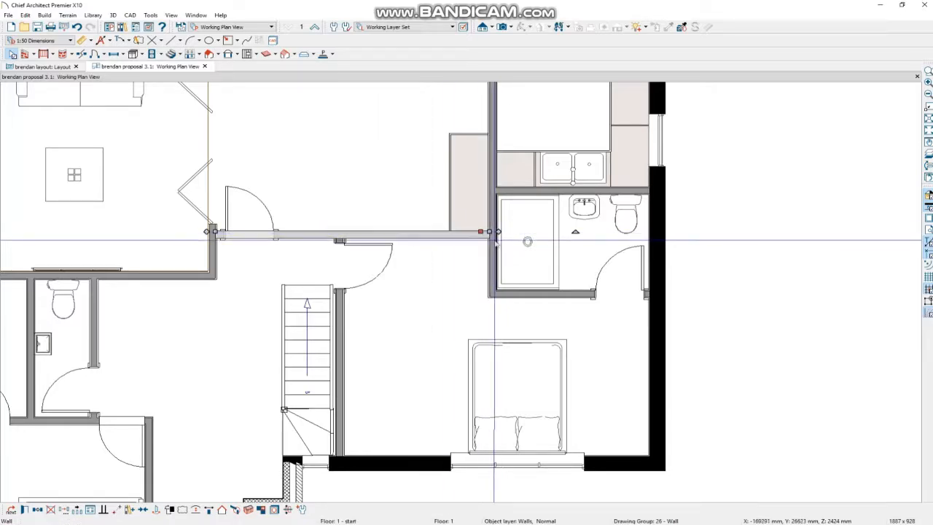
{"action": "scroll", "coordinate": [490, 241], "scroll_direction": "down", "scroll_amount": 6}
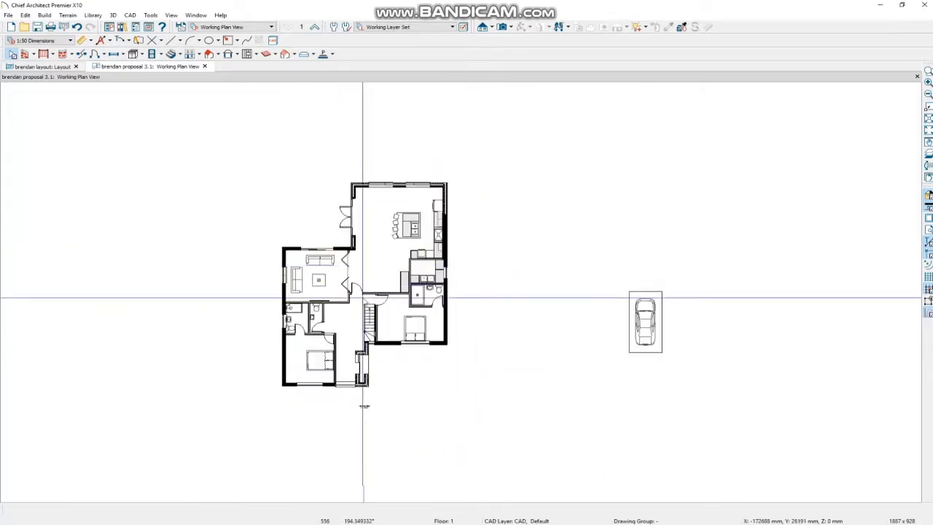
{"action": "scroll", "coordinate": [357, 304], "scroll_direction": "up", "scroll_amount": 6}
{"action": "scroll", "coordinate": [390, 284], "scroll_direction": "down", "scroll_amount": 5}
{"action": "scroll", "coordinate": [424, 203], "scroll_direction": "up", "scroll_amount": 3}
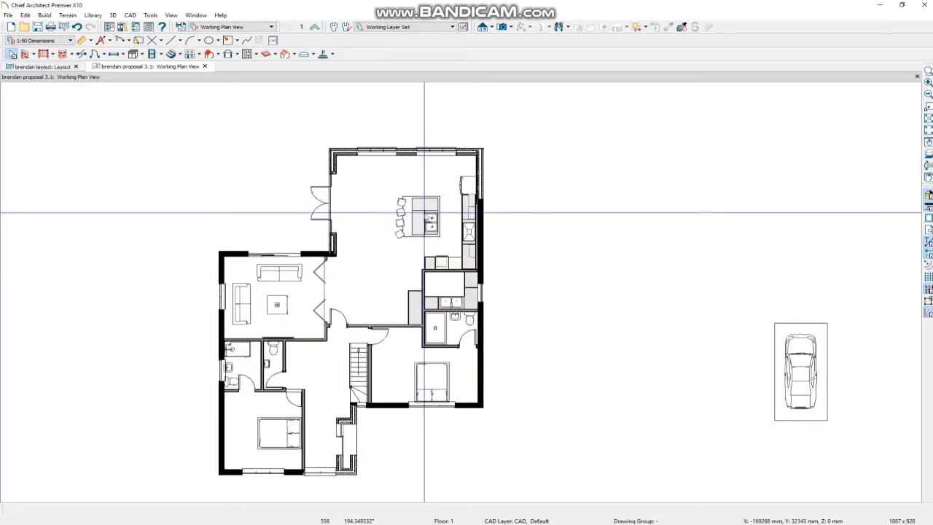
{"action": "scroll", "coordinate": [463, 183], "scroll_direction": "down", "scroll_amount": 3}
{"action": "scroll", "coordinate": [395, 277], "scroll_direction": "up", "scroll_amount": 2}
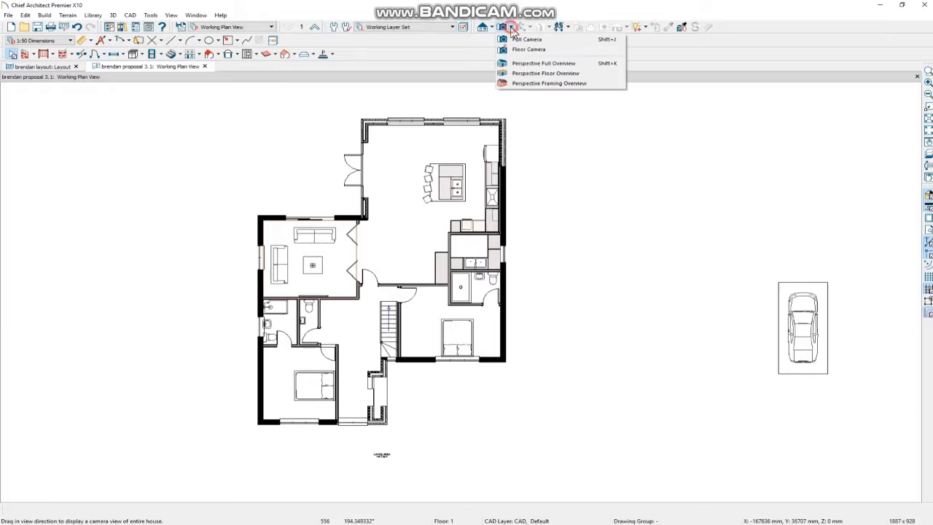
- Create a Perspective Full Overview of the proposed house and inspect the exterior from several sides
{"action": "left_click", "coordinate": [529, 63]}
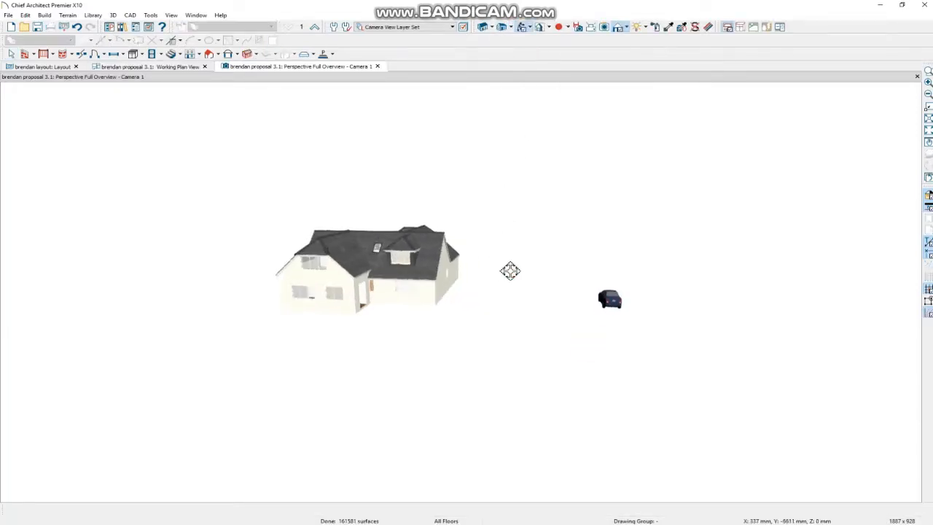
{"action": "scroll", "coordinate": [385, 263], "scroll_direction": "up", "scroll_amount": 3}
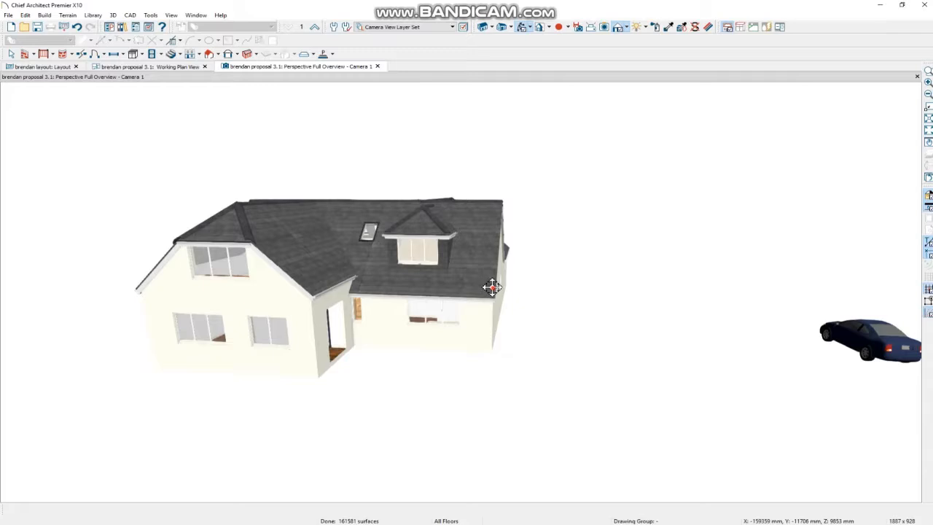
{"action": "left_click_drag", "start_coordinate": [492, 287], "coordinate": [454, 274]}
{"action": "left_click_drag", "start_coordinate": [271, 304], "coordinate": [400, 295]}
{"action": "scroll", "coordinate": [304, 332], "scroll_direction": "up", "scroll_amount": 3}
{"action": "scroll", "coordinate": [308, 387], "scroll_direction": "down", "scroll_amount": 3}
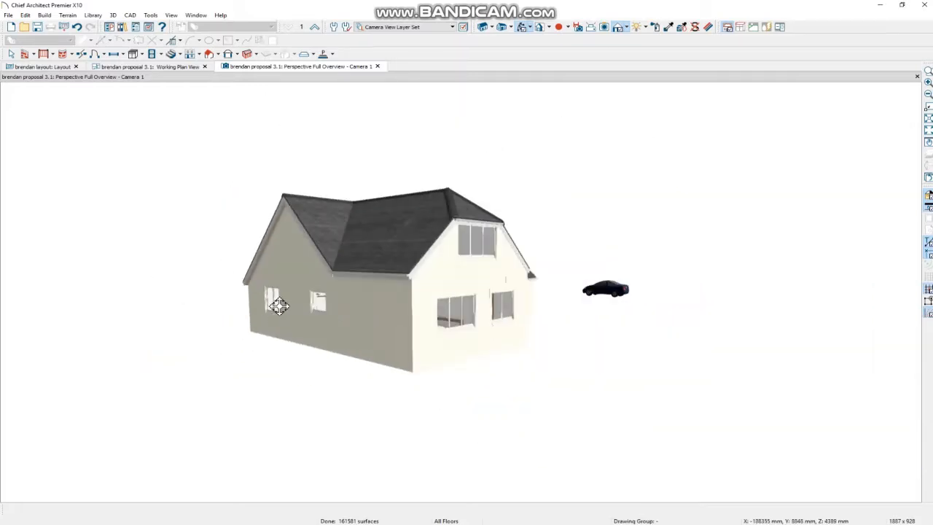
- Inspect the proposed house's gable ends, dormers and rooflights while circling the exterior
{"action": "mouse_move", "coordinate": [277, 304]}
{"action": "left_mouse_down"}
{"action": "mouse_move", "coordinate": [489, 308]}
{"action": "mouse_move", "coordinate": [396, 329]}
{"action": "mouse_move", "coordinate": [288, 315]}
{"action": "left_mouse_up"}
{"action": "scroll", "coordinate": [608, 264], "scroll_direction": "up", "scroll_amount": 3}
{"action": "scroll", "coordinate": [504, 281], "scroll_direction": "down", "scroll_amount": 2}
{"action": "left_click_drag", "start_coordinate": [374, 292], "coordinate": [394, 293]}
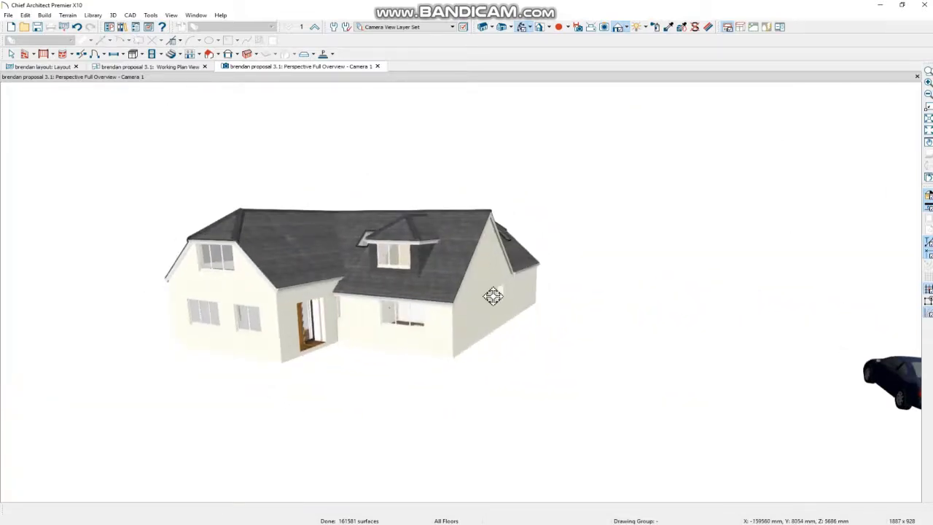
{"action": "left_click_drag", "start_coordinate": [493, 296], "coordinate": [289, 300]}
{"action": "scroll", "coordinate": [609, 281], "scroll_direction": "up", "scroll_amount": 3}
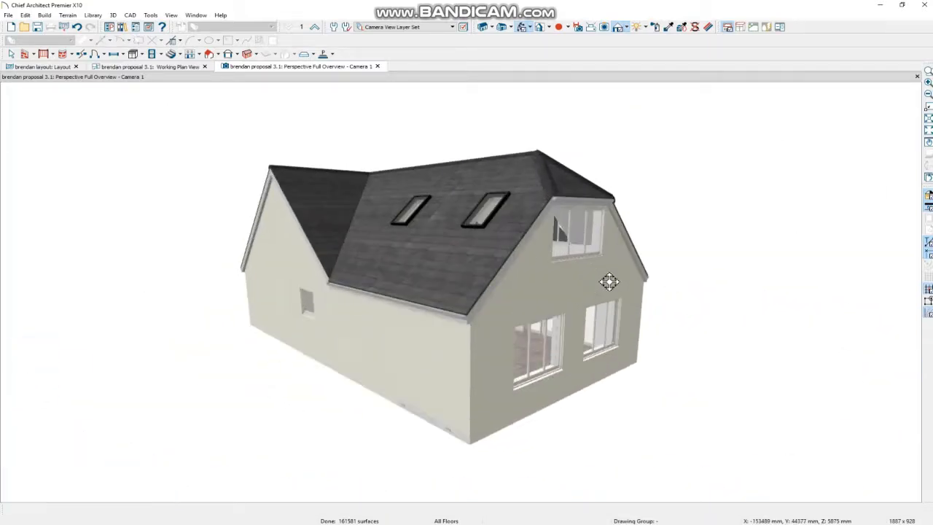
{"action": "scroll", "coordinate": [610, 282], "scroll_direction": "down", "scroll_amount": 3}
{"action": "left_click_drag", "start_coordinate": [562, 289], "coordinate": [428, 291]}
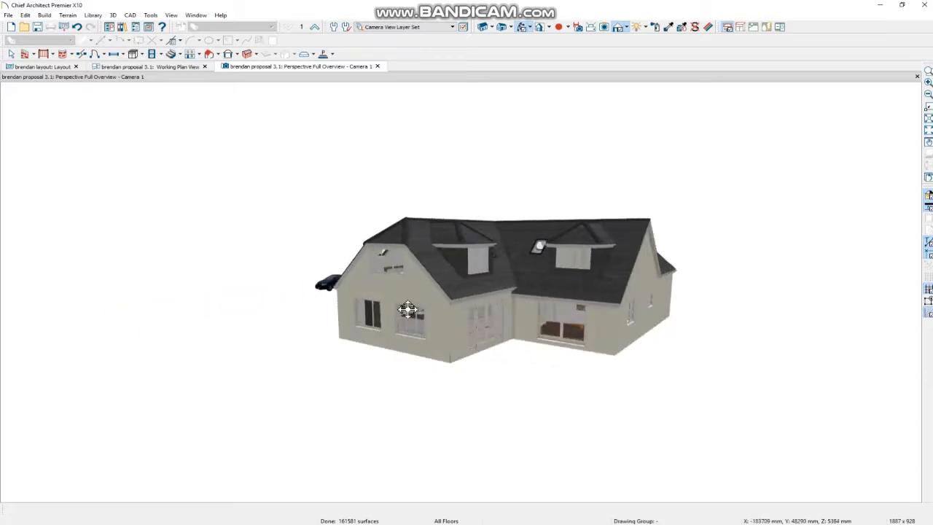
- Enter the open-plan kitchen in the 3D view and examine the island, bar stools, fridge and cooker hood
{"action": "scroll", "coordinate": [409, 328], "scroll_direction": "up", "scroll_amount": 8}
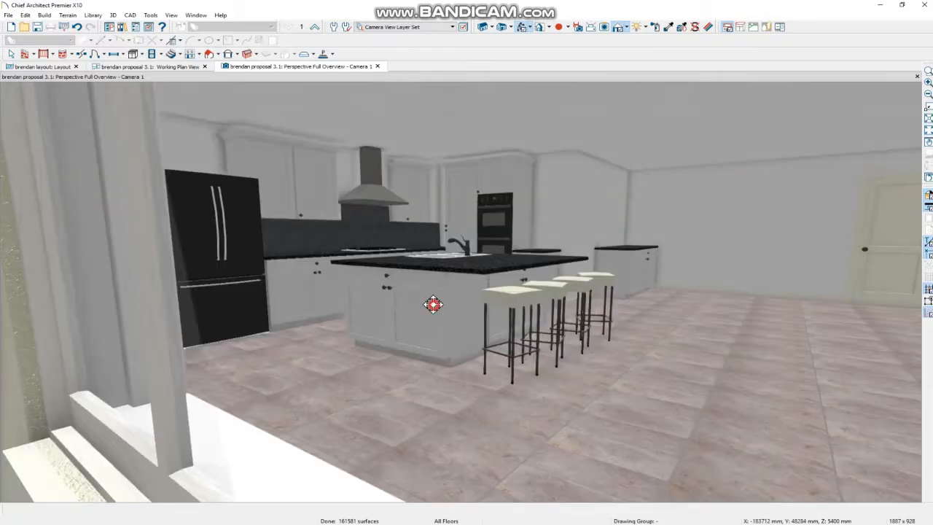
{"action": "scroll", "coordinate": [440, 285], "scroll_direction": "up", "scroll_amount": 2}
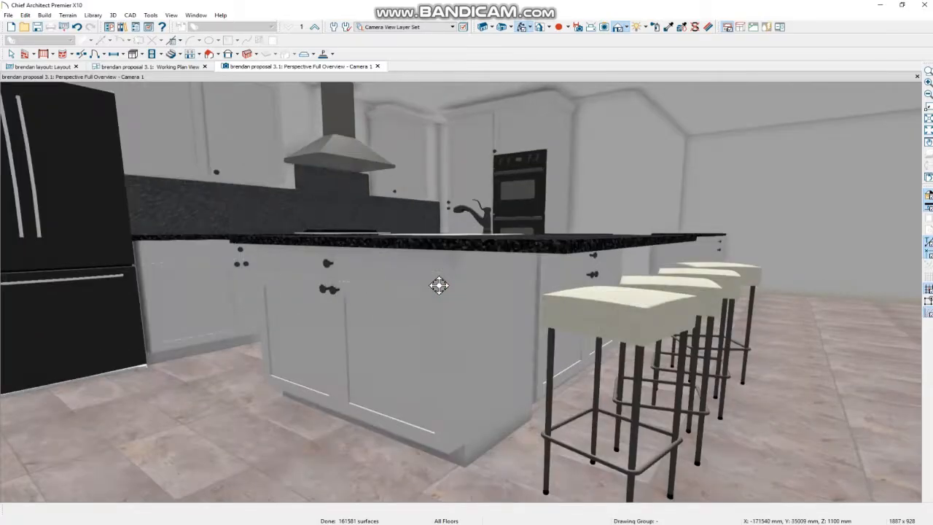
{"action": "left_click_drag", "start_coordinate": [440, 285], "coordinate": [447, 348]}
{"action": "scroll", "coordinate": [448, 348], "scroll_direction": "down", "scroll_amount": 2}
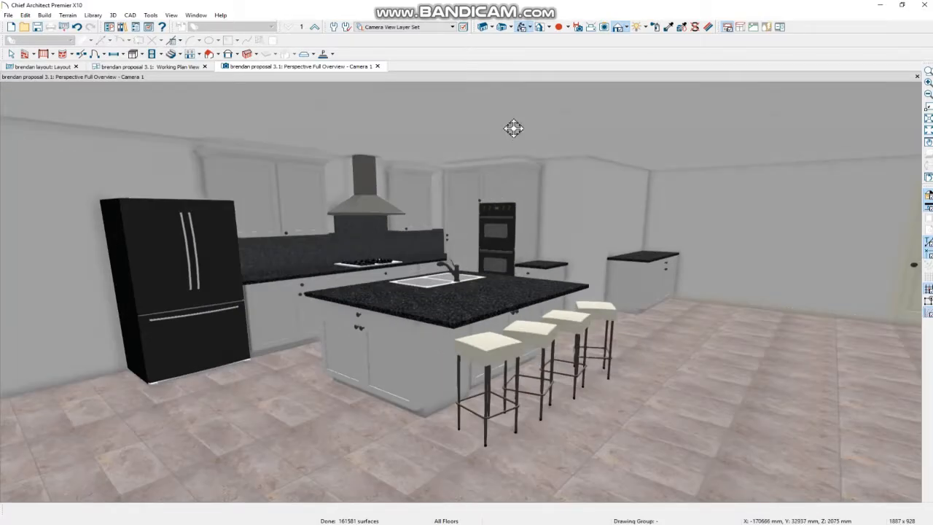
{"action": "scroll", "coordinate": [515, 132], "scroll_direction": "up", "scroll_amount": 2}
{"action": "scroll", "coordinate": [527, 164], "scroll_direction": "down", "scroll_amount": 2}
{"action": "left_click_drag", "start_coordinate": [546, 282], "coordinate": [458, 272]}
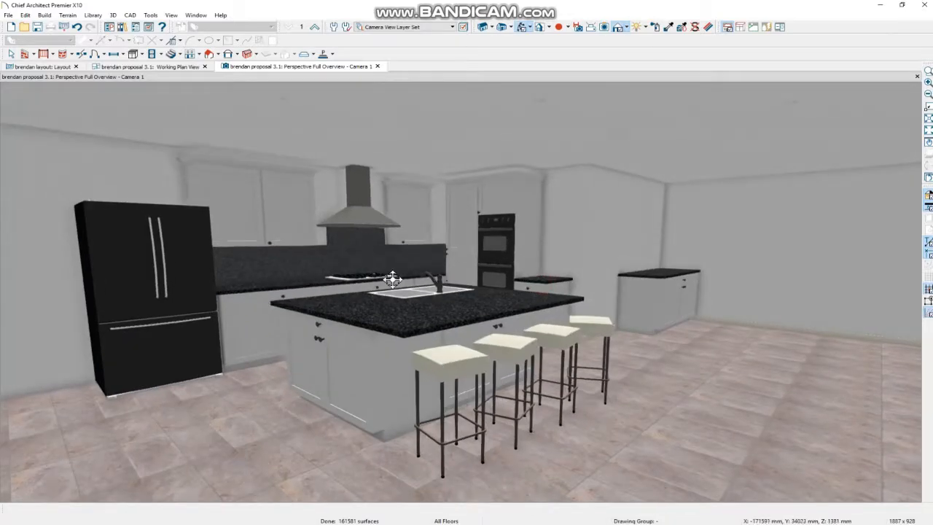
{"action": "left_click_drag", "start_coordinate": [386, 287], "coordinate": [408, 219]}
{"action": "scroll", "coordinate": [424, 181], "scroll_direction": "up", "scroll_amount": 2}
{"action": "scroll", "coordinate": [423, 181], "scroll_direction": "down", "scroll_amount": 5}
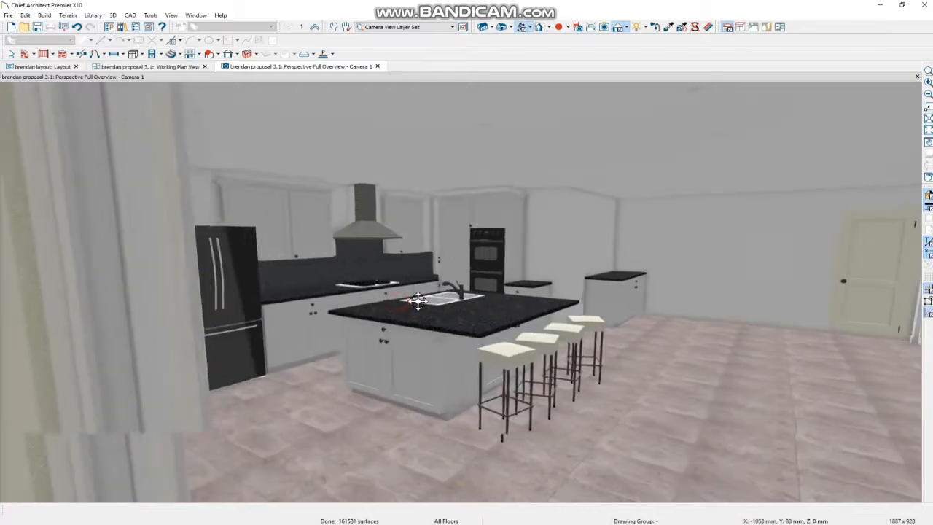
{"action": "scroll", "coordinate": [435, 317], "scroll_direction": "up", "scroll_amount": 2}
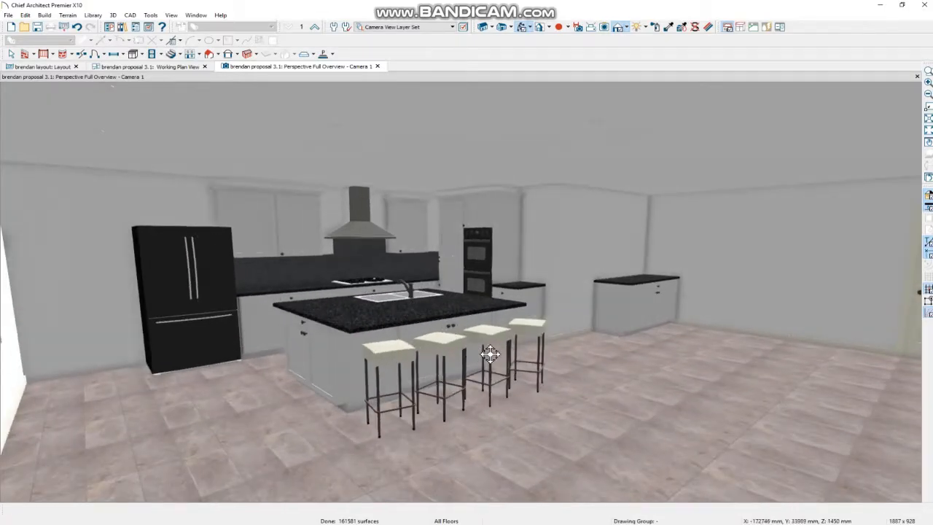
{"action": "scroll", "coordinate": [490, 353], "scroll_direction": "down", "scroll_amount": 1}
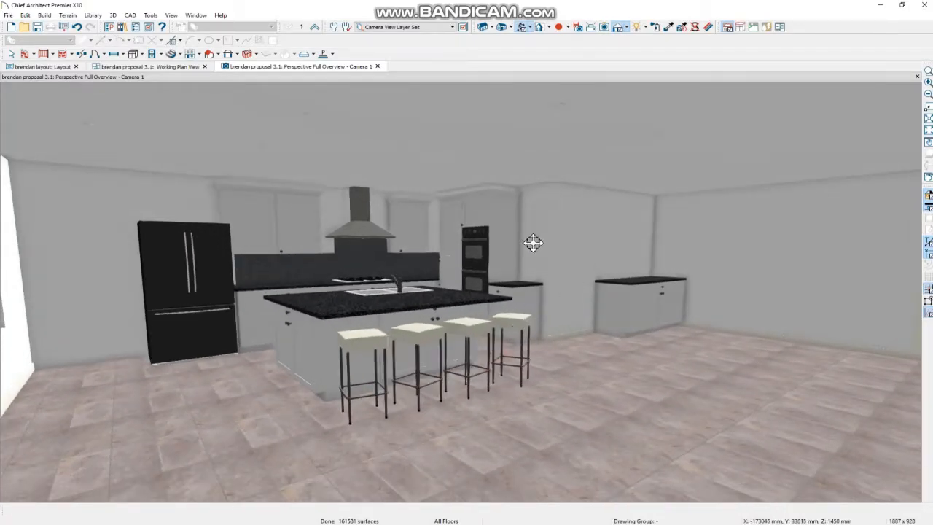
- Inspect the kitchen from beside the French doors, closing in on the island sink and double oven
{"action": "left_click_drag", "start_coordinate": [533, 243], "coordinate": [560, 261]}
{"action": "scroll", "coordinate": [420, 367], "scroll_direction": "down", "scroll_amount": 3}
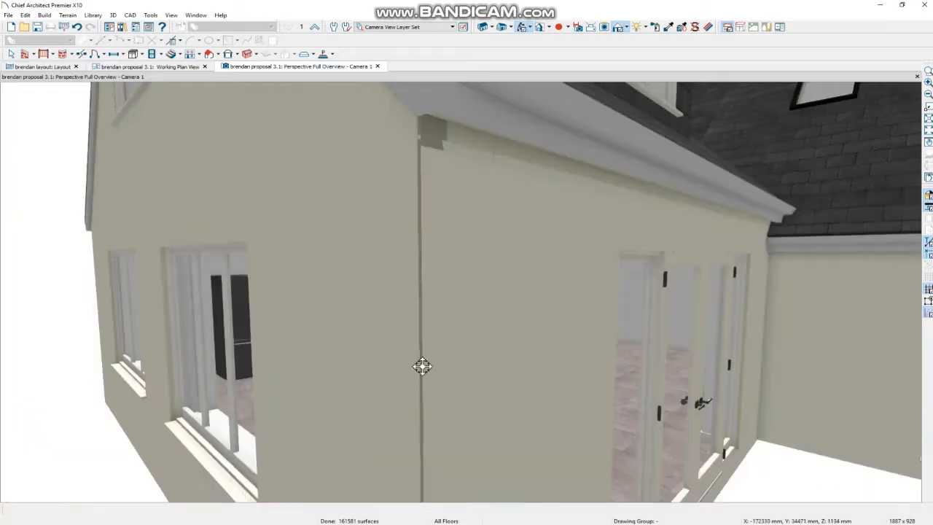
{"action": "scroll", "coordinate": [444, 355], "scroll_direction": "up", "scroll_amount": 4}
{"action": "mouse_move", "coordinate": [447, 354]}
{"action": "left_mouse_down"}
{"action": "mouse_move", "coordinate": [415, 354]}
{"action": "mouse_move", "coordinate": [449, 350]}
{"action": "left_mouse_up"}
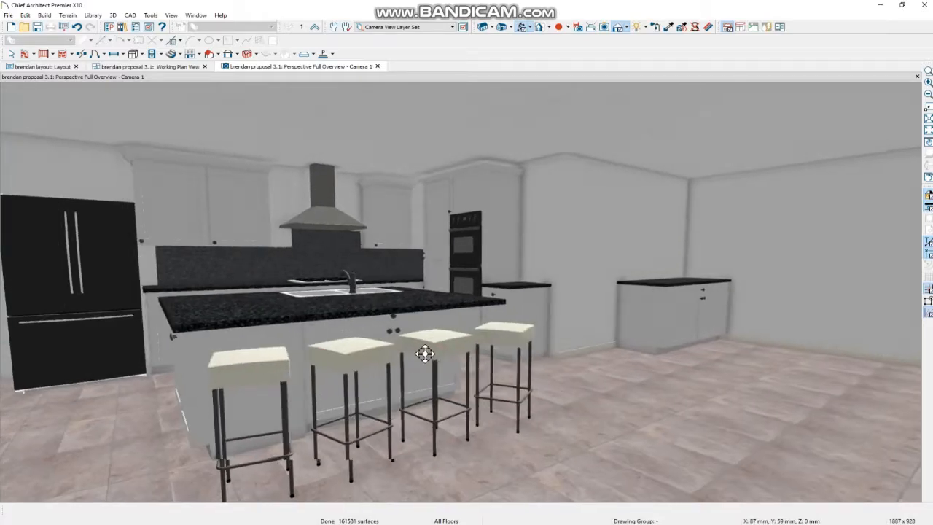
{"action": "scroll", "coordinate": [473, 287], "scroll_direction": "up", "scroll_amount": 3}
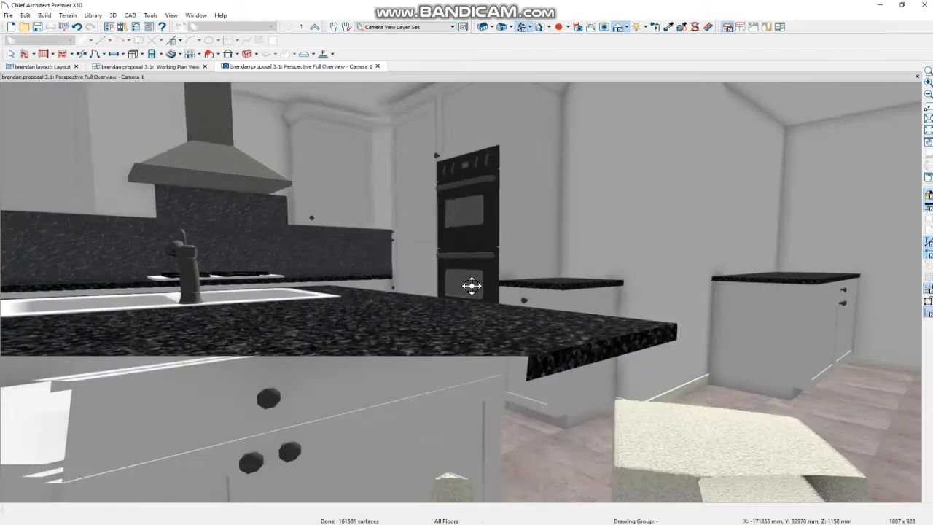
{"action": "scroll", "coordinate": [473, 286], "scroll_direction": "down", "scroll_amount": 4}
- Look through the glazed folding doors into the living room and examine its sofa, coffee table and wall-mounted TV
{"action": "left_click_drag", "start_coordinate": [535, 294], "coordinate": [775, 314]}
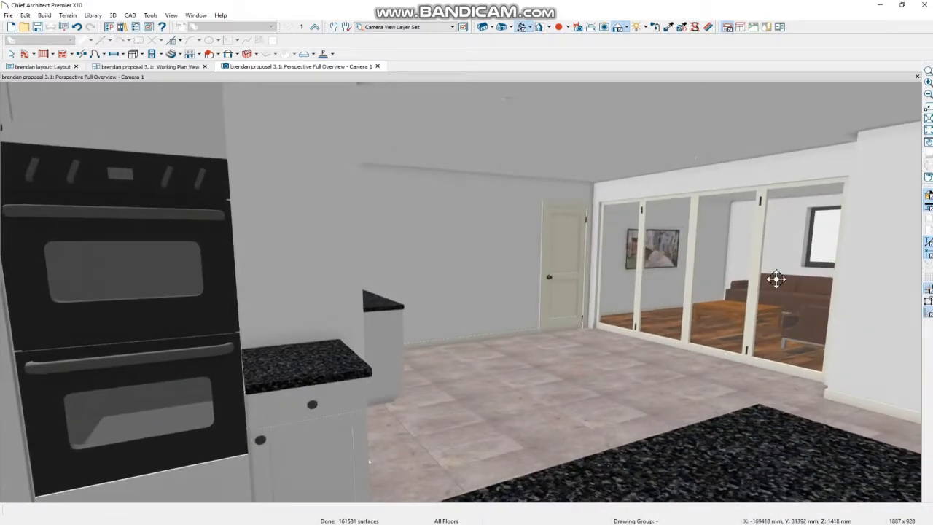
{"action": "scroll", "coordinate": [773, 281], "scroll_direction": "up", "scroll_amount": 3}
{"action": "scroll", "coordinate": [810, 284], "scroll_direction": "up", "scroll_amount": 8}
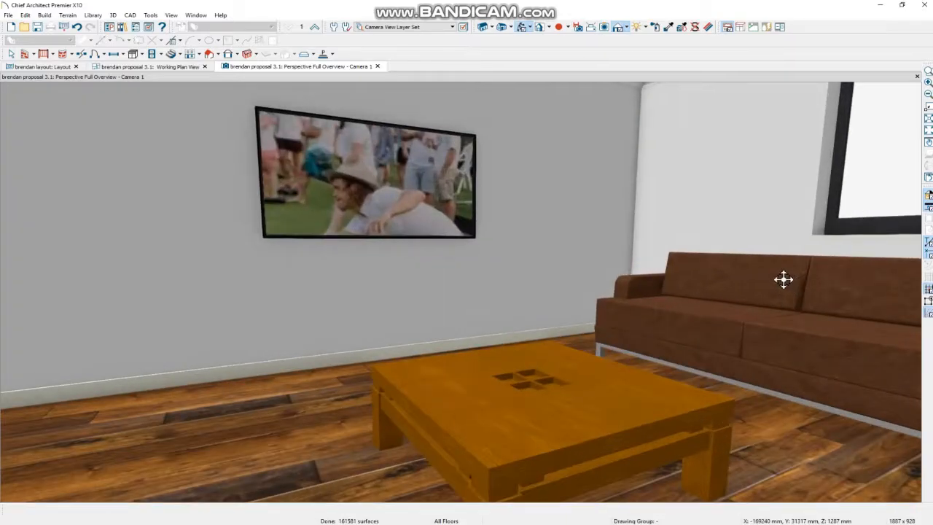
{"action": "left_click_drag", "start_coordinate": [783, 279], "coordinate": [707, 317]}
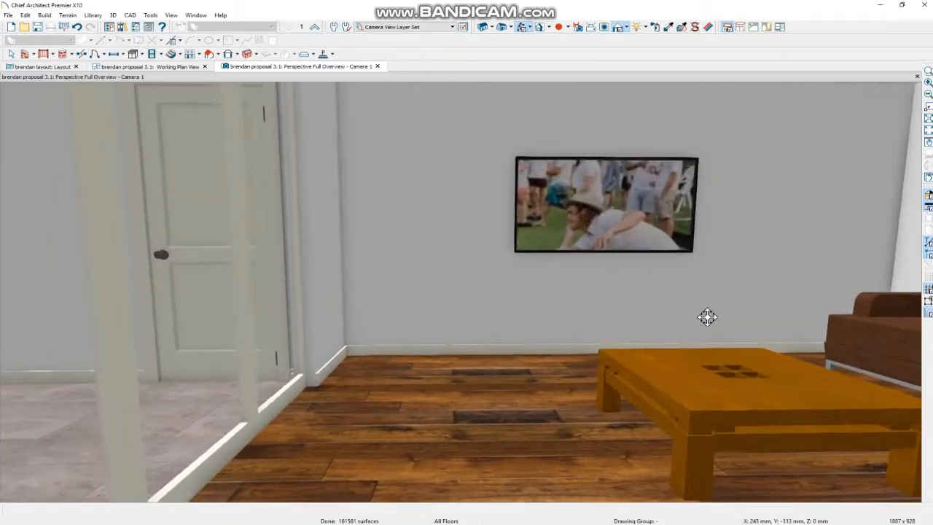
{"action": "left_click_drag", "start_coordinate": [614, 251], "coordinate": [686, 254]}
{"action": "left_click_drag", "start_coordinate": [283, 265], "coordinate": [343, 220]}
- Examine the kitchen from its far end, from the island and windows round to the interior door
{"action": "left_click_drag", "start_coordinate": [420, 280], "coordinate": [429, 216]}
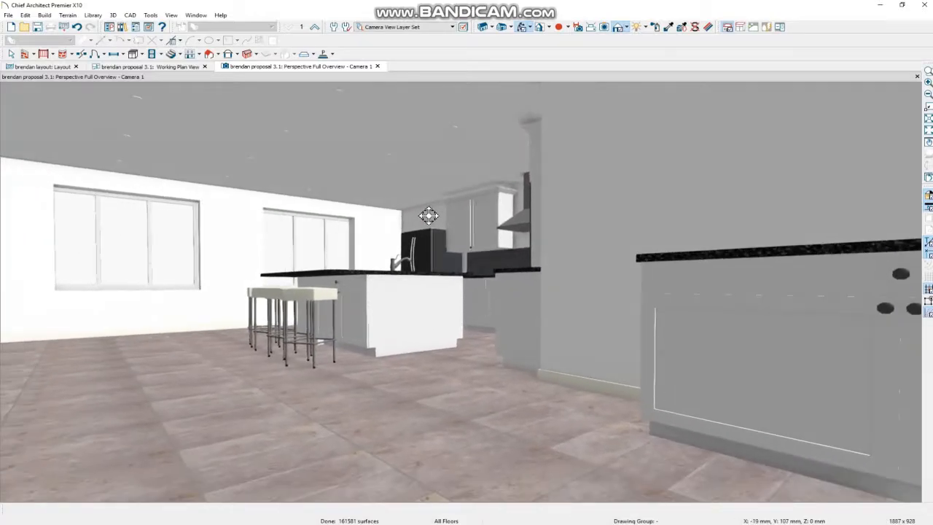
{"action": "left_click_drag", "start_coordinate": [397, 255], "coordinate": [401, 249]}
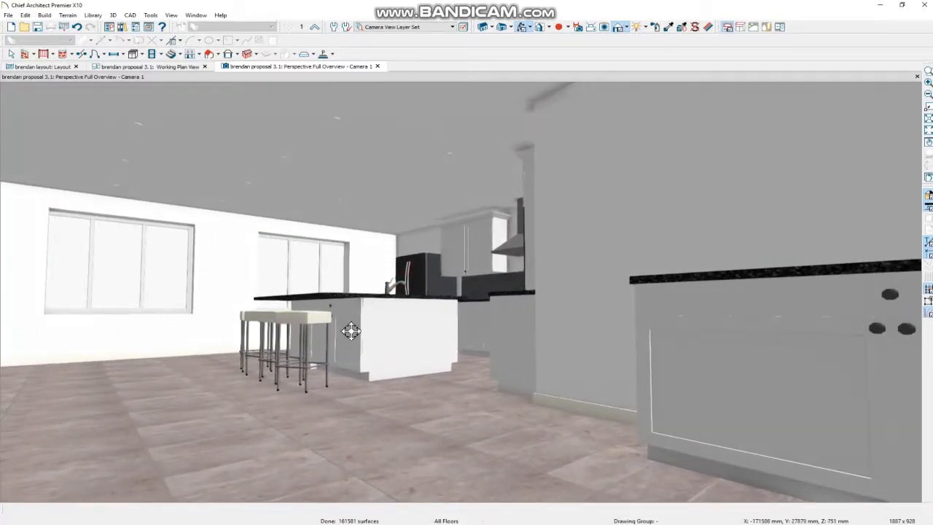
{"action": "left_click_drag", "start_coordinate": [351, 332], "coordinate": [481, 240]}
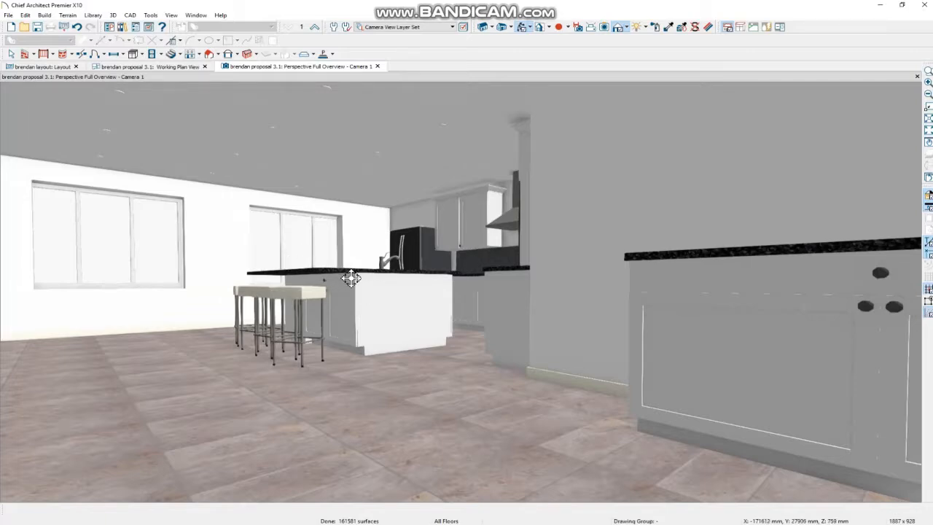
{"action": "left_click_drag", "start_coordinate": [508, 275], "coordinate": [538, 245]}
{"action": "left_click_drag", "start_coordinate": [765, 197], "coordinate": [863, 198]}
{"action": "left_click_drag", "start_coordinate": [702, 221], "coordinate": [883, 254]}
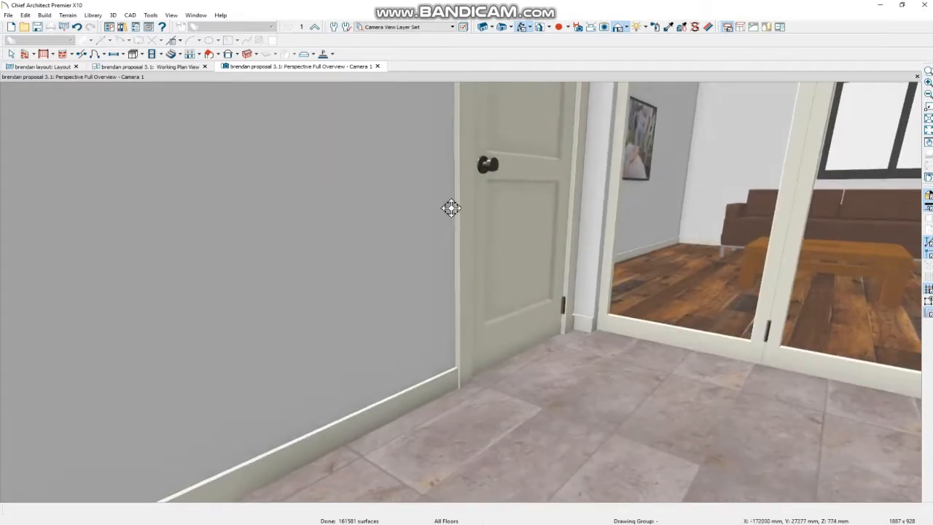
- Go through to the hall and inspect the timber staircase, its balustrade and the sloping roof above
{"action": "left_click_drag", "start_coordinate": [314, 191], "coordinate": [424, 190]}
{"action": "left_click_drag", "start_coordinate": [364, 231], "coordinate": [462, 258]}
{"action": "left_click_drag", "start_coordinate": [527, 112], "coordinate": [529, 87]}
{"action": "left_click_drag", "start_coordinate": [569, 250], "coordinate": [554, 262]}
{"action": "left_click_drag", "start_coordinate": [576, 96], "coordinate": [599, 107]}
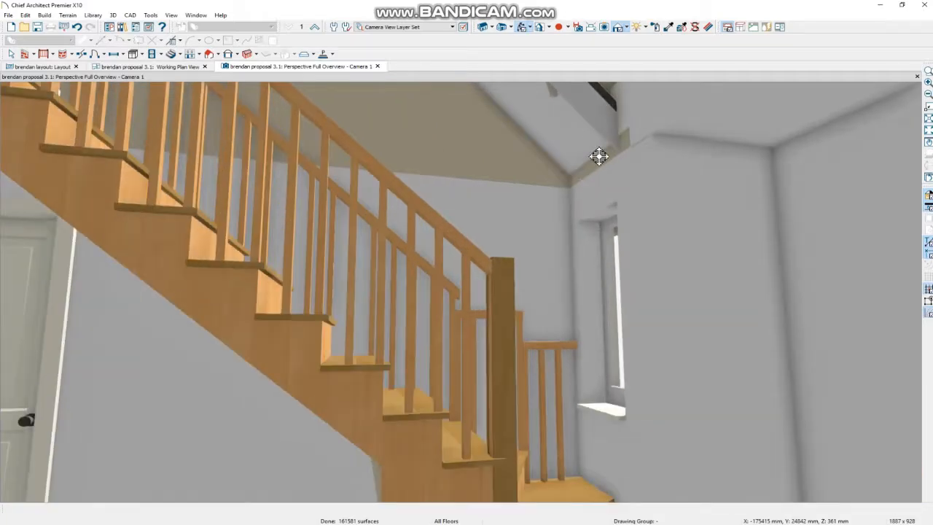
- Return outside and inspect the roof dormers, French doors and sliding doors where the two wings meet
{"action": "left_click_drag", "start_coordinate": [557, 160], "coordinate": [460, 241]}
{"action": "left_click_drag", "start_coordinate": [366, 283], "coordinate": [433, 278]}
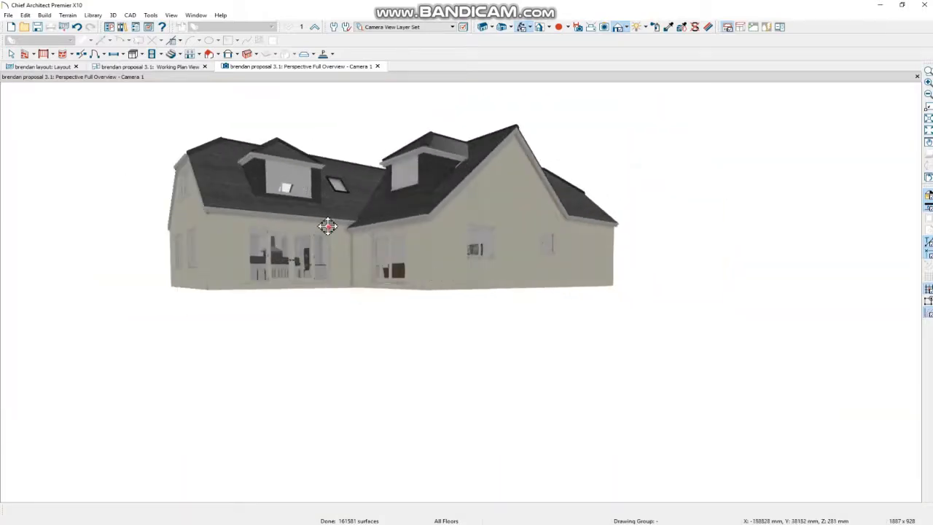
{"action": "left_click_drag", "start_coordinate": [328, 226], "coordinate": [348, 244]}
{"action": "left_click_drag", "start_coordinate": [453, 205], "coordinate": [486, 281]}
{"action": "left_click_drag", "start_coordinate": [464, 258], "coordinate": [521, 243]}
{"action": "scroll", "coordinate": [494, 227], "scroll_direction": "up", "scroll_amount": 3}
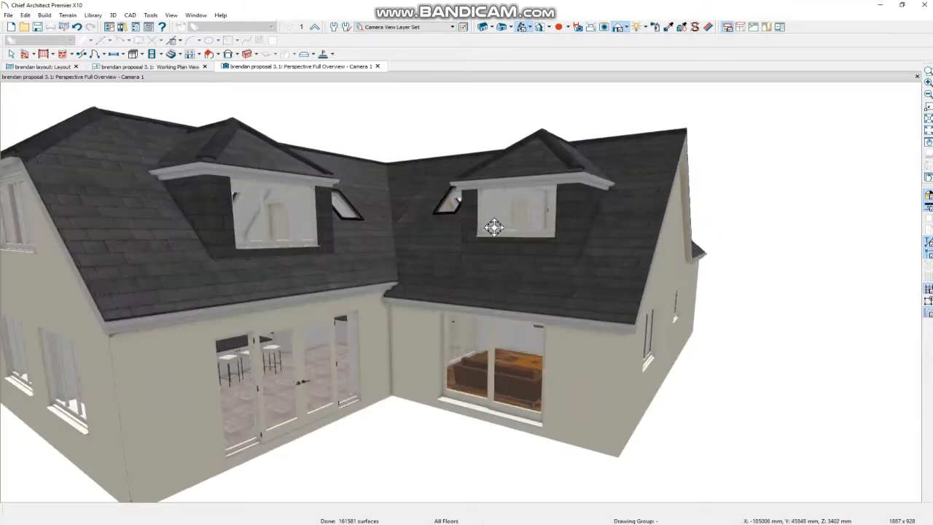
{"action": "scroll", "coordinate": [494, 228], "scroll_direction": "down", "scroll_amount": 3}
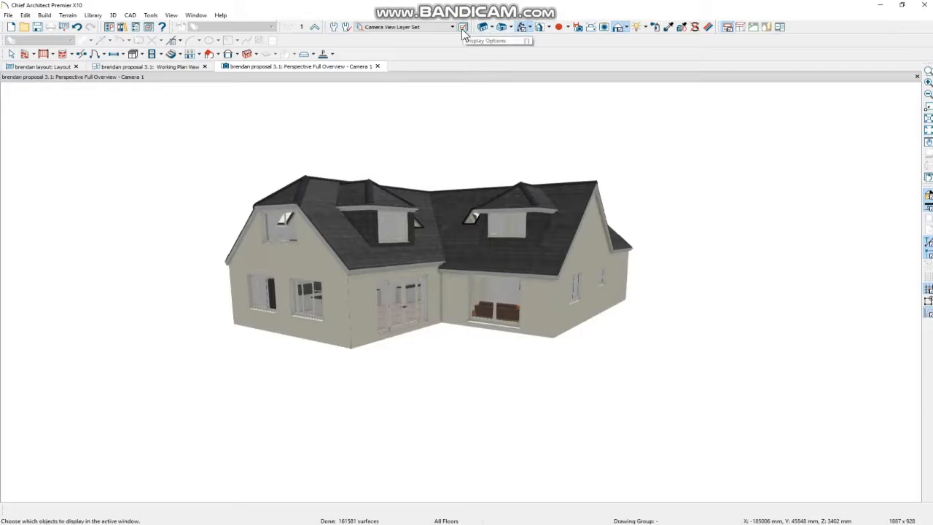
- Turn off the display of the Roof Planes layer in the Camera View Layer Set
{"action": "left_click", "coordinate": [463, 27]}
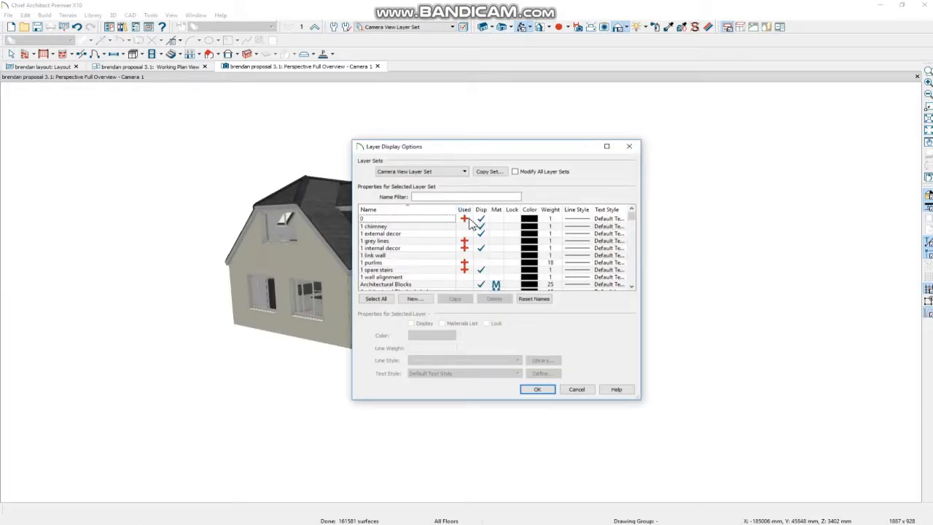
{"action": "scroll", "coordinate": [430, 280], "scroll_direction": "down", "scroll_amount": 10}
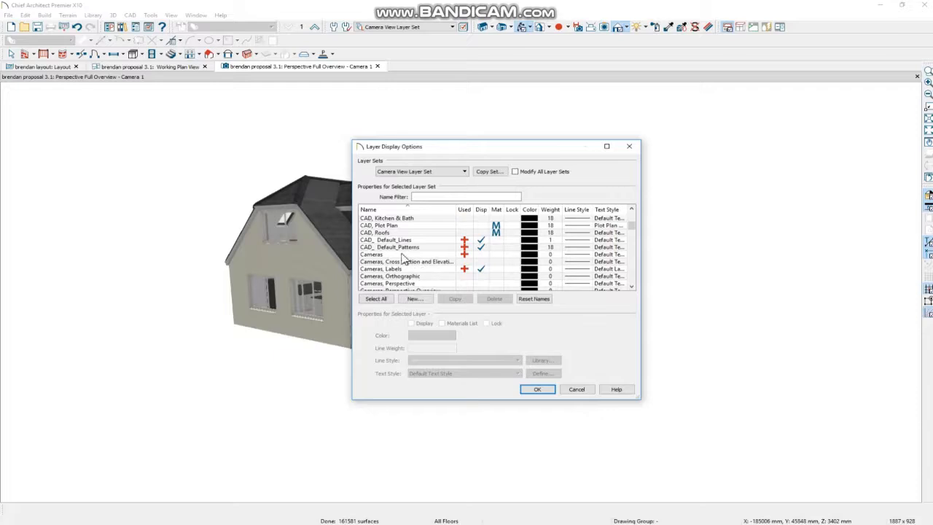
{"action": "scroll", "coordinate": [403, 261], "scroll_direction": "down", "scroll_amount": 5}
{"action": "scroll", "coordinate": [402, 264], "scroll_direction": "up", "scroll_amount": 4}
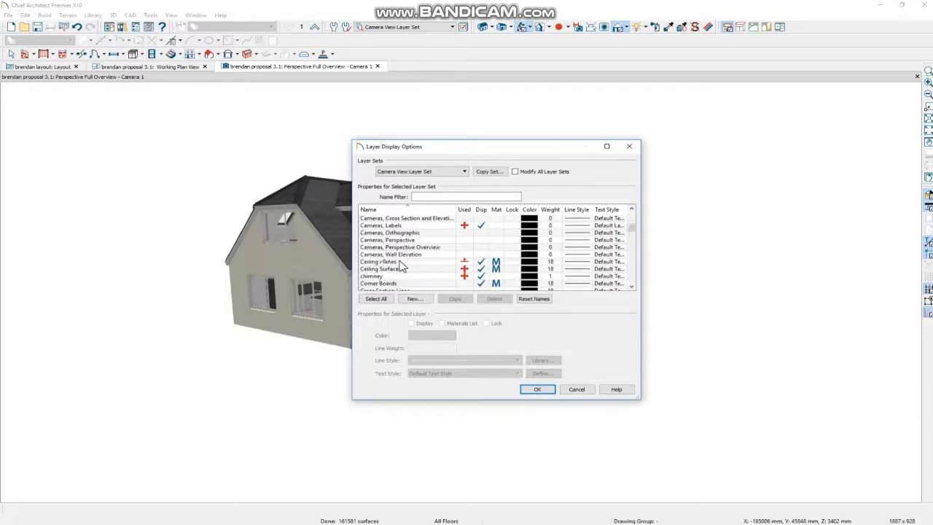
{"action": "scroll", "coordinate": [401, 262], "scroll_direction": "down", "scroll_amount": 12}
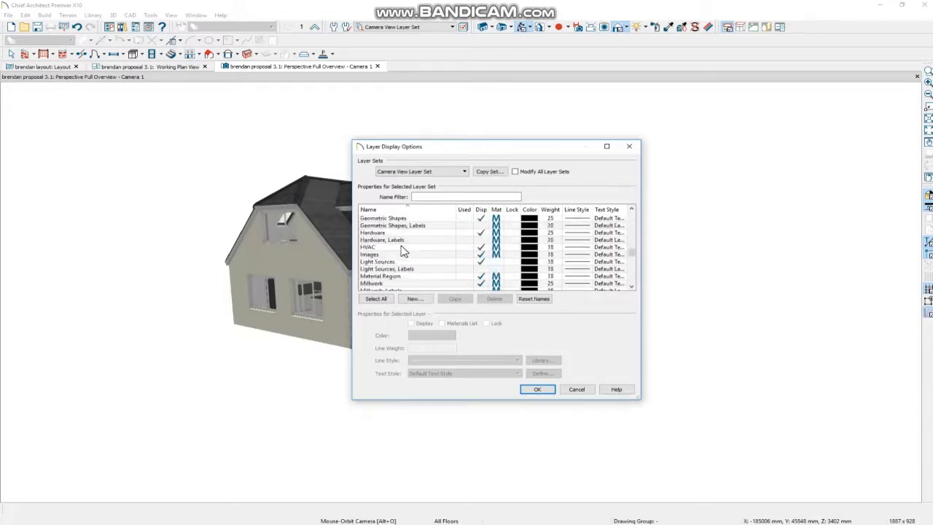
{"action": "scroll", "coordinate": [405, 252], "scroll_direction": "down", "scroll_amount": 3}
{"action": "scroll", "coordinate": [403, 260], "scroll_direction": "down", "scroll_amount": 6}
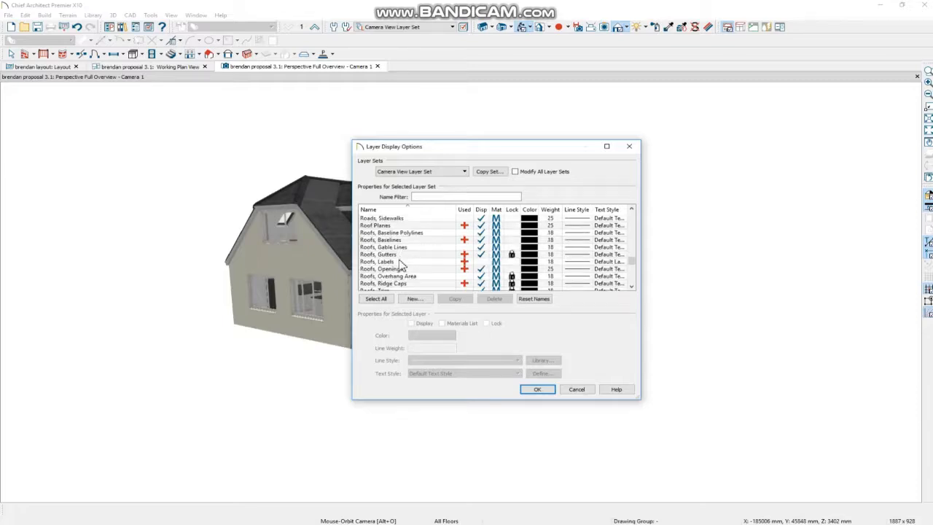
{"action": "left_click", "coordinate": [482, 227]}
- Turn on the display of the Framing, Roof Rafters layer in the Camera View Layer Set
{"action": "scroll", "coordinate": [412, 273], "scroll_direction": "up", "scroll_amount": 4}
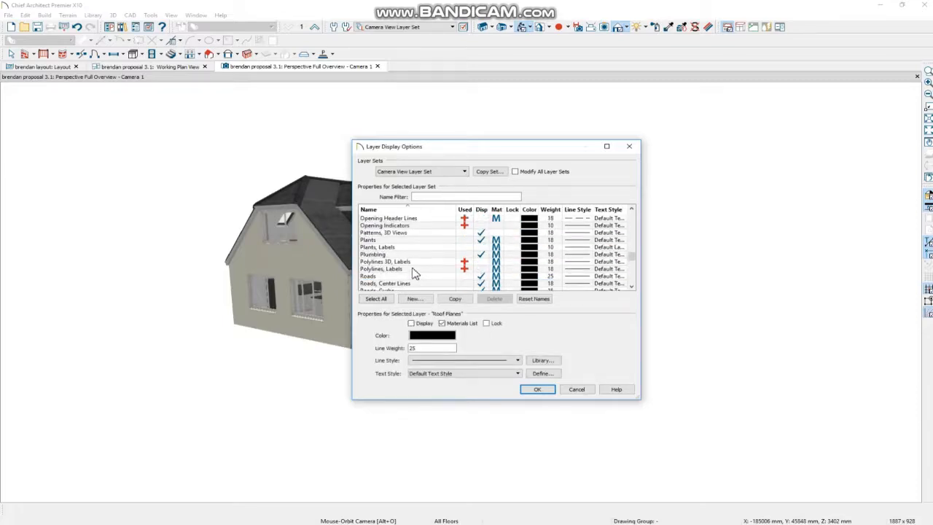
{"action": "scroll", "coordinate": [412, 273], "scroll_direction": "up", "scroll_amount": 10}
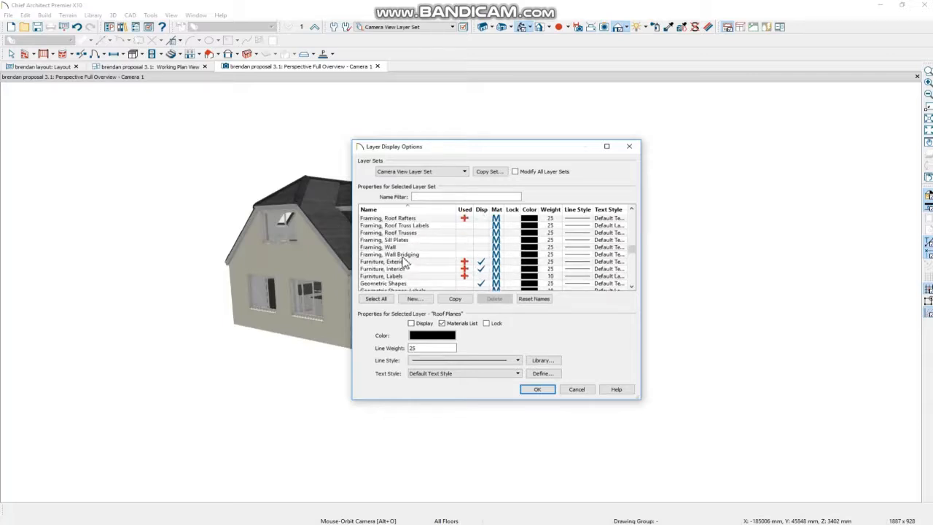
{"action": "scroll", "coordinate": [416, 269], "scroll_direction": "down", "scroll_amount": 1}
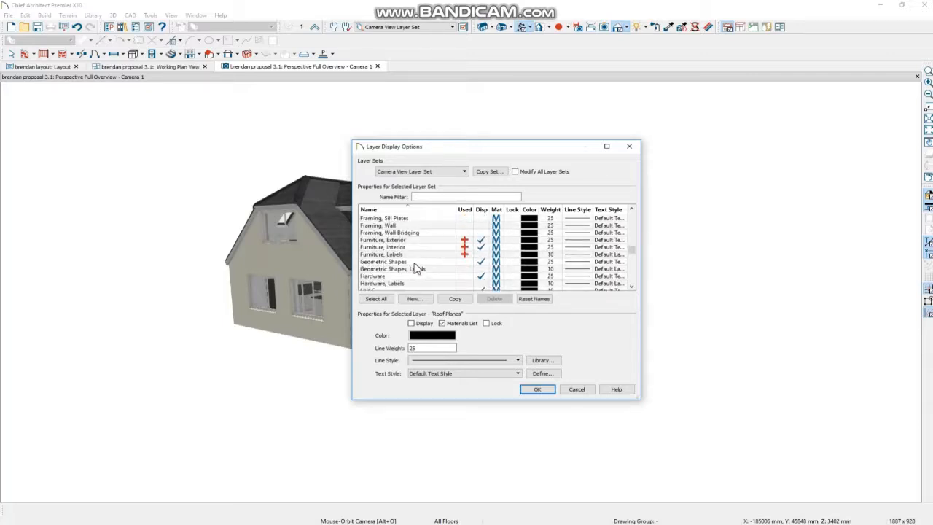
{"action": "scroll", "coordinate": [418, 248], "scroll_direction": "up", "scroll_amount": 1}
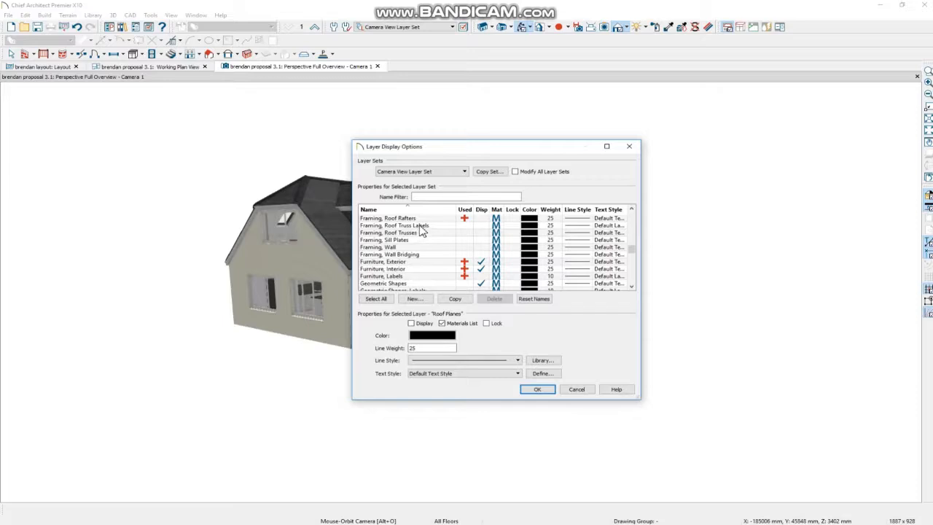
{"action": "left_click", "coordinate": [483, 218]}
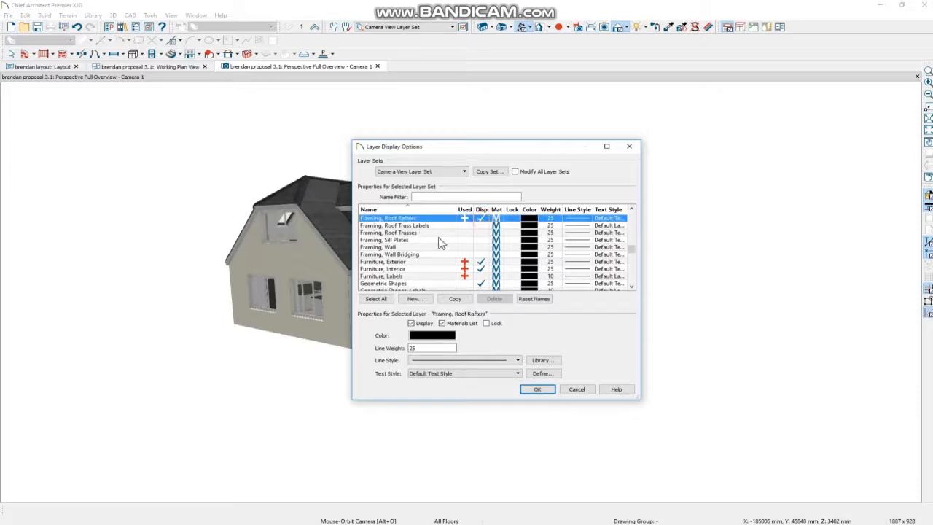
- Turn off the display of the Ceiling Surfaces layer and apply the layer changes to the camera view
{"action": "scroll", "coordinate": [437, 244], "scroll_direction": "up", "scroll_amount": 10}
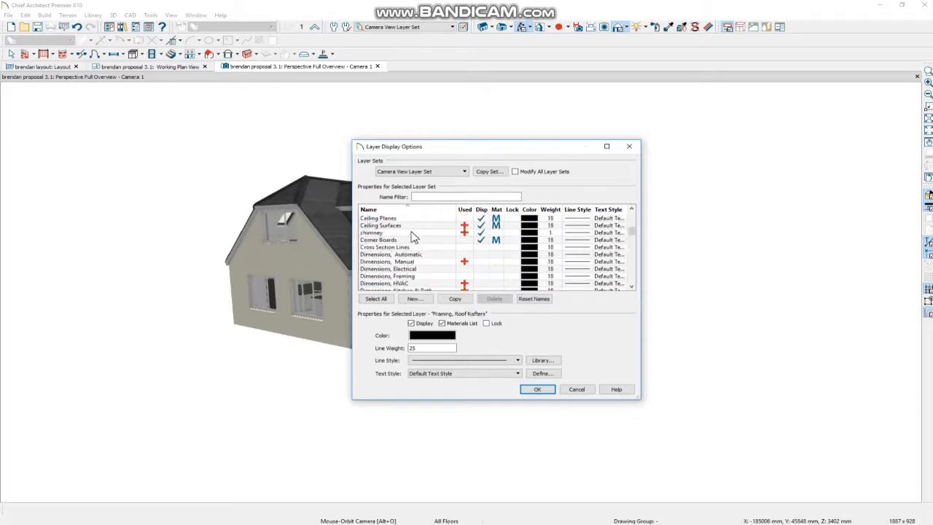
{"action": "left_click", "coordinate": [482, 226]}
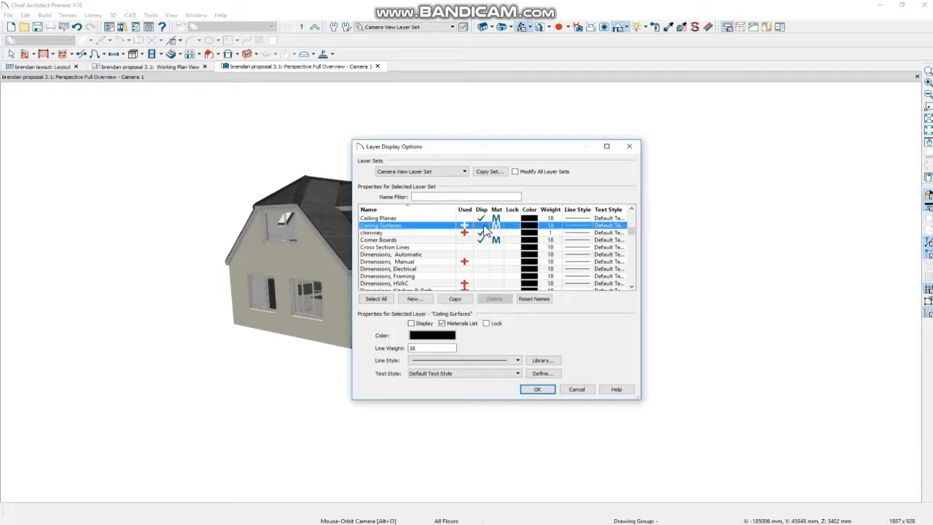
{"action": "left_click", "coordinate": [544, 390]}
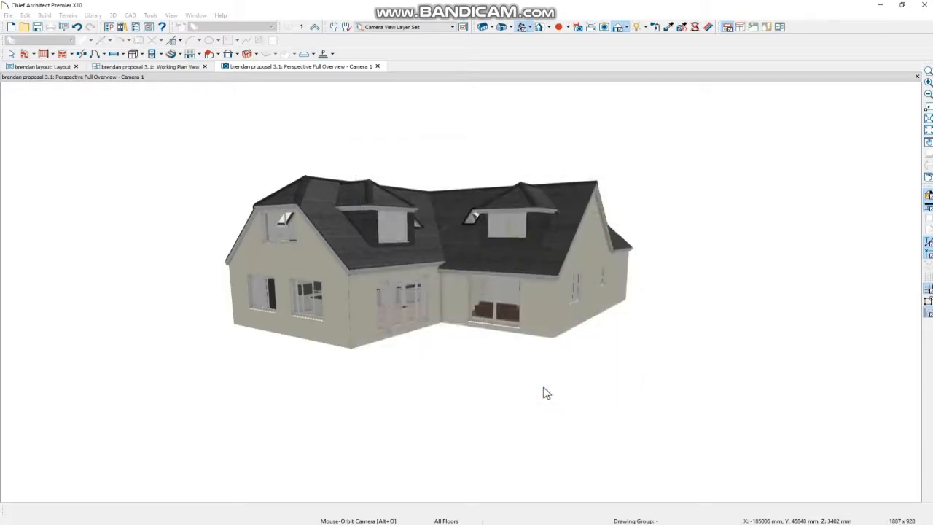
- Turn off the display of the Roofs, Ridge Caps layer in the Camera View Layer Set and apply it
{"action": "left_click_drag", "start_coordinate": [587, 286], "coordinate": [452, 308]}
{"action": "scroll", "coordinate": [405, 286], "scroll_direction": "up", "scroll_amount": 3}
{"action": "scroll", "coordinate": [401, 278], "scroll_direction": "down", "scroll_amount": 3}
{"action": "scroll", "coordinate": [369, 229], "scroll_direction": "up", "scroll_amount": 3}
{"action": "scroll", "coordinate": [364, 224], "scroll_direction": "down", "scroll_amount": 4}
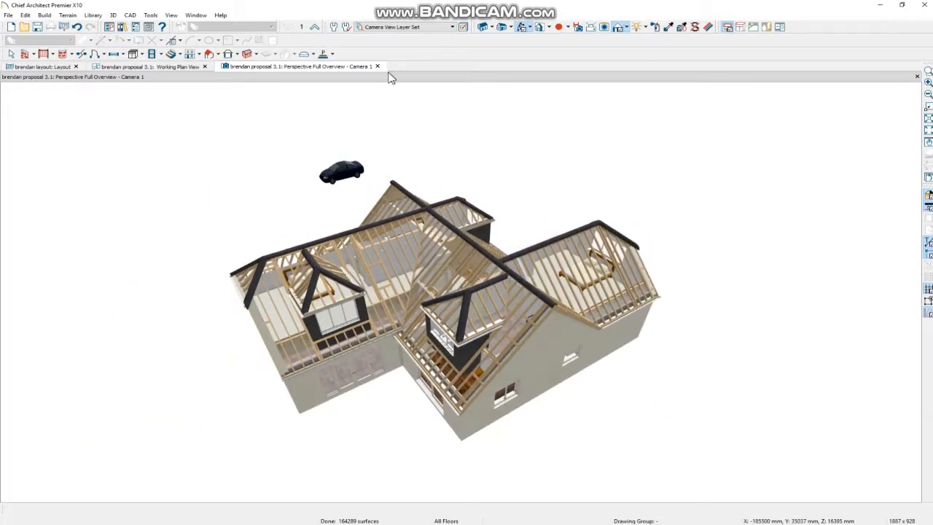
{"action": "left_click", "coordinate": [464, 27]}
{"action": "scroll", "coordinate": [426, 252], "scroll_direction": "down", "scroll_amount": 8}
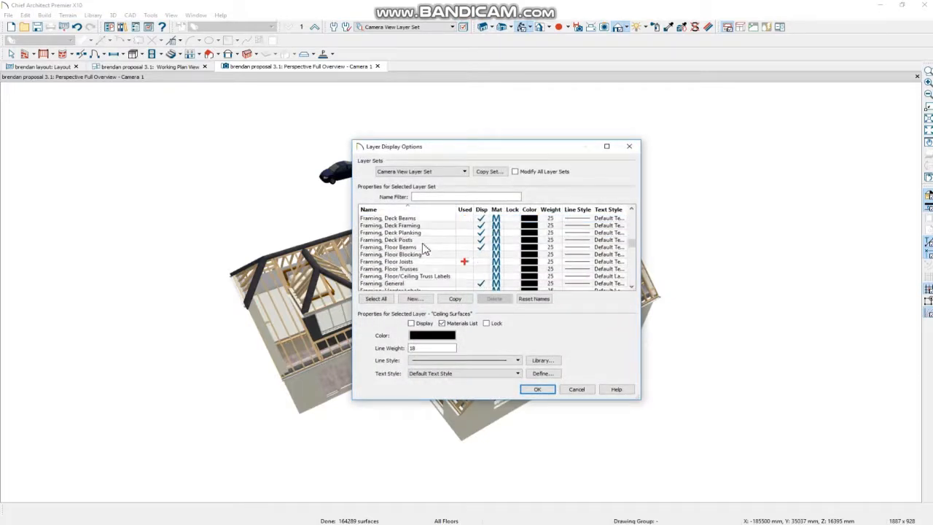
{"action": "scroll", "coordinate": [422, 250], "scroll_direction": "down", "scroll_amount": 5}
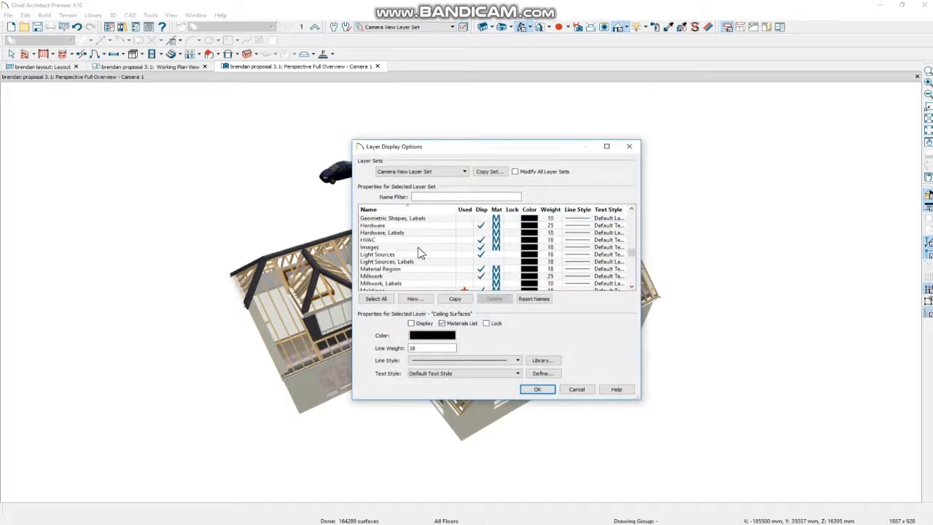
{"action": "scroll", "coordinate": [420, 251], "scroll_direction": "down", "scroll_amount": 5}
{"action": "scroll", "coordinate": [419, 252], "scroll_direction": "down", "scroll_amount": 1}
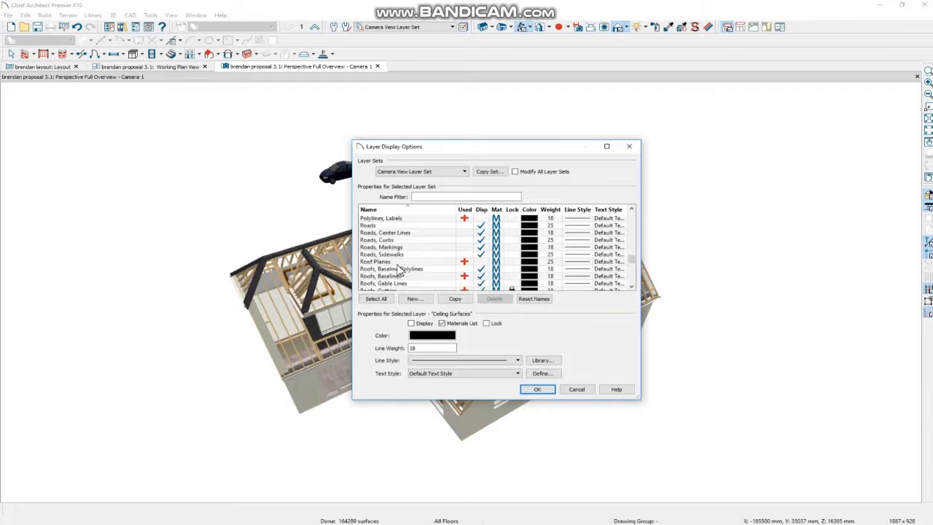
{"action": "scroll", "coordinate": [401, 273], "scroll_direction": "down", "scroll_amount": 3}
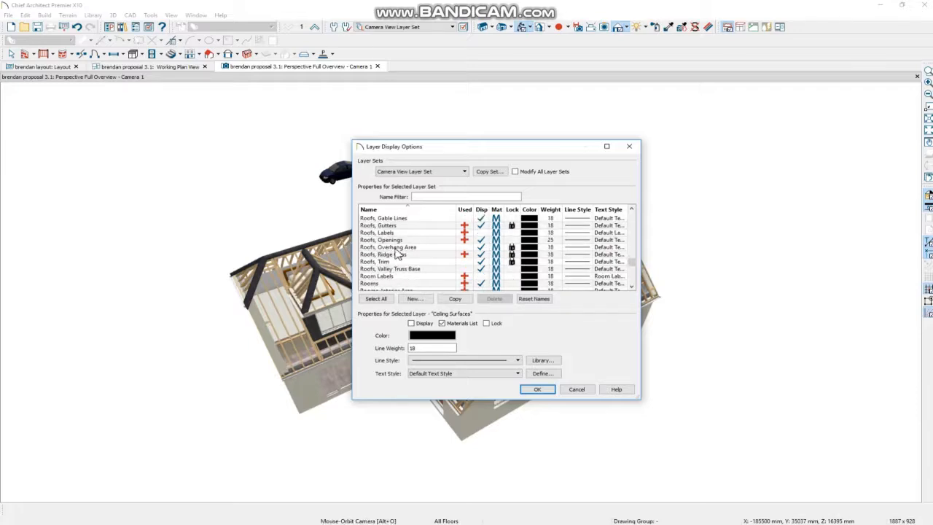
{"action": "scroll", "coordinate": [406, 278], "scroll_direction": "down", "scroll_amount": 3}
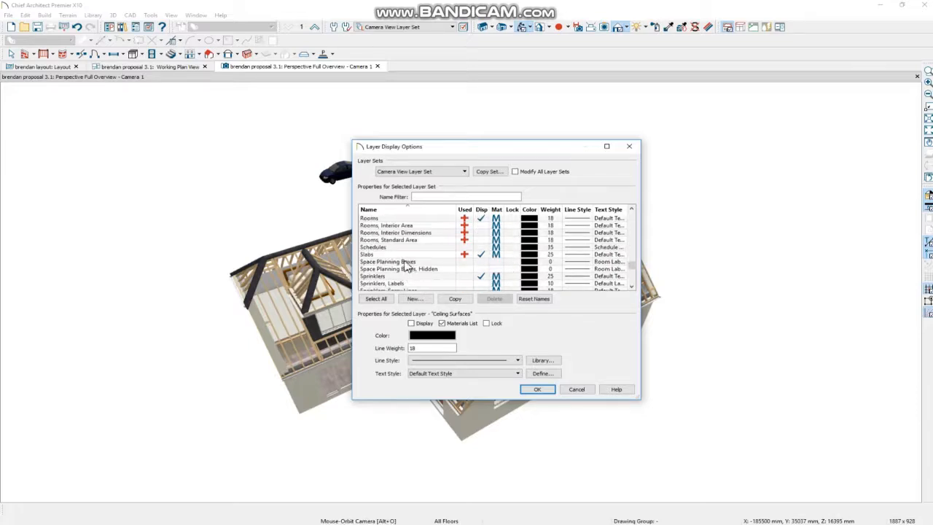
{"action": "scroll", "coordinate": [409, 264], "scroll_direction": "up", "scroll_amount": 2}
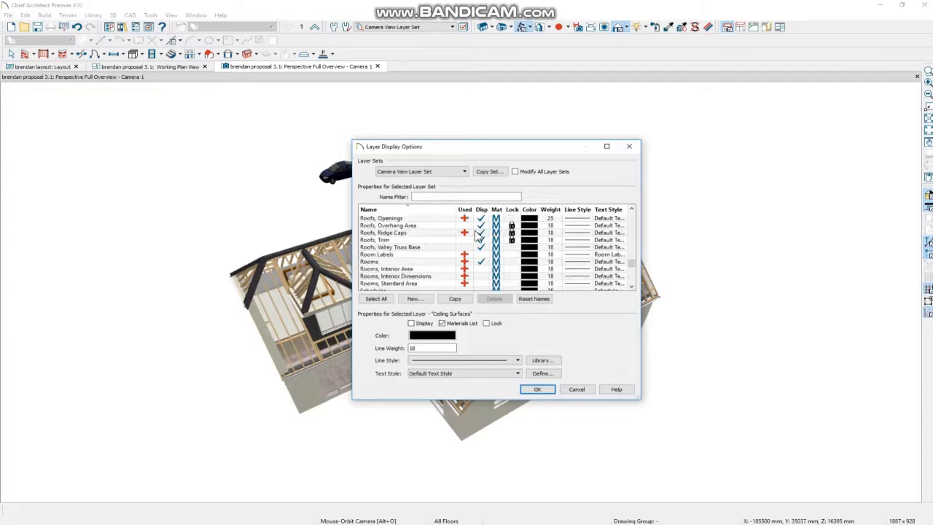
{"action": "left_click", "coordinate": [478, 232]}
{"action": "left_click", "coordinate": [537, 389]}
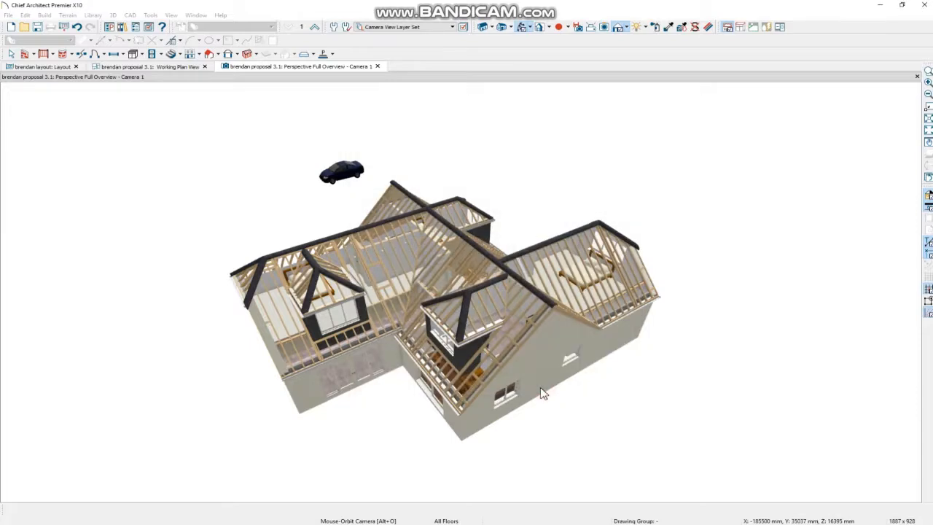
- Examine the exposed roof framing all around the house, including the gables, dormers and both wings
{"action": "left_click_drag", "start_coordinate": [540, 387], "coordinate": [388, 287]}
{"action": "scroll", "coordinate": [379, 279], "scroll_direction": "up", "scroll_amount": 4}
{"action": "scroll", "coordinate": [454, 275], "scroll_direction": "down", "scroll_amount": 2}
{"action": "scroll", "coordinate": [509, 249], "scroll_direction": "down", "scroll_amount": 3}
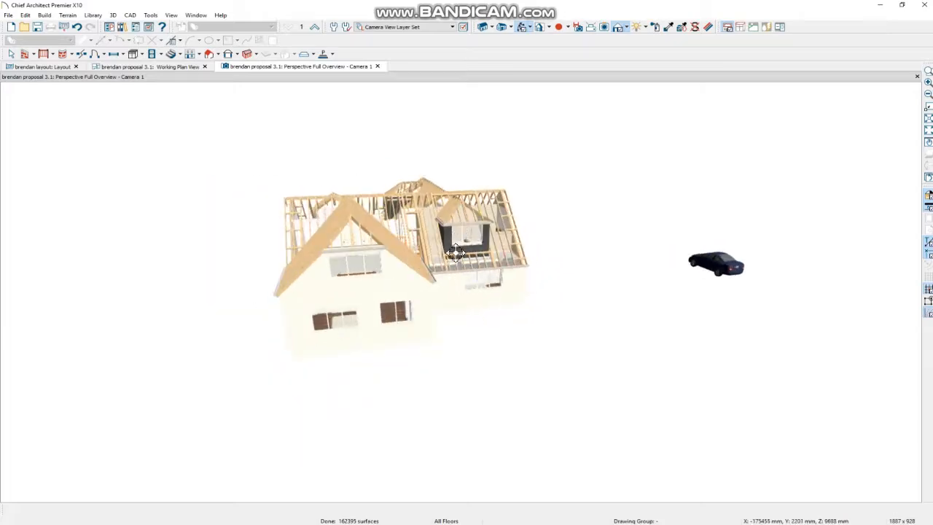
{"action": "left_click_drag", "start_coordinate": [509, 249], "coordinate": [351, 236]}
{"action": "scroll", "coordinate": [350, 236], "scroll_direction": "up", "scroll_amount": 3}
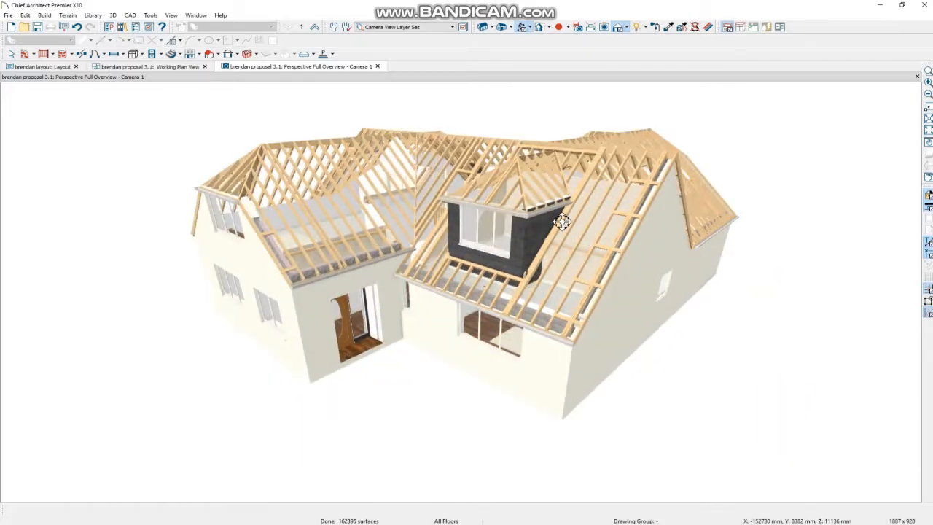
{"action": "scroll", "coordinate": [563, 222], "scroll_direction": "down", "scroll_amount": 3}
{"action": "left_click_drag", "start_coordinate": [537, 216], "coordinate": [423, 248]}
{"action": "left_click_drag", "start_coordinate": [611, 284], "coordinate": [558, 273]}
{"action": "scroll", "coordinate": [558, 272], "scroll_direction": "up", "scroll_amount": 3}
{"action": "scroll", "coordinate": [495, 290], "scroll_direction": "down", "scroll_amount": 3}
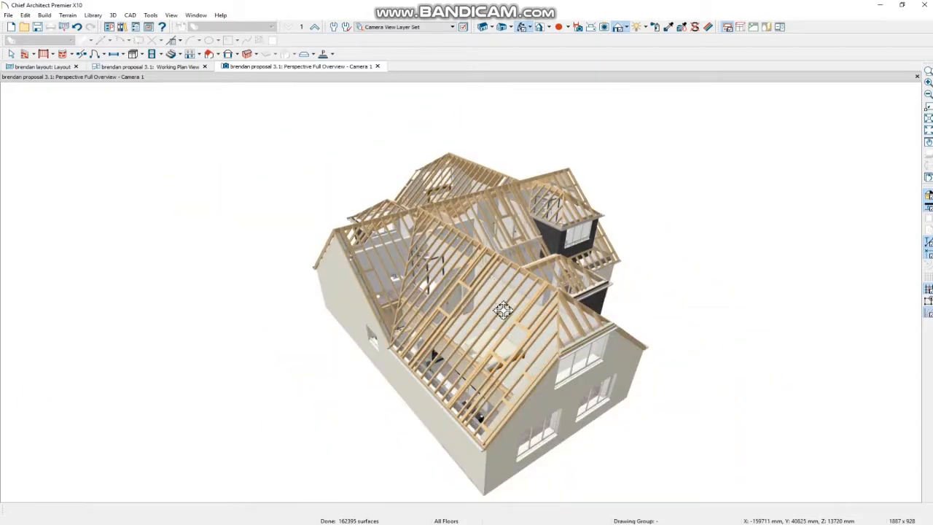
- Select the ridge running above the shower room and bedroom and change it from timber to a dark grey beam
{"action": "left_click_drag", "start_coordinate": [496, 310], "coordinate": [539, 311]}
{"action": "scroll", "coordinate": [520, 244], "scroll_direction": "up", "scroll_amount": 3}
{"action": "scroll", "coordinate": [520, 244], "scroll_direction": "down", "scroll_amount": 2}
{"action": "left_click_drag", "start_coordinate": [445, 269], "coordinate": [521, 264]}
{"action": "scroll", "coordinate": [452, 233], "scroll_direction": "up", "scroll_amount": 3}
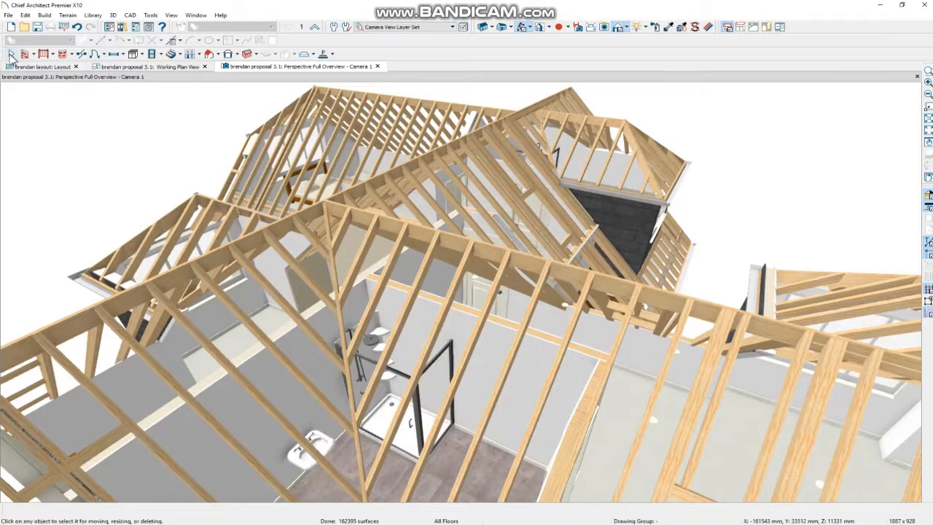
{"action": "left_click", "coordinate": [11, 54]}
{"action": "left_click", "coordinate": [454, 246]}
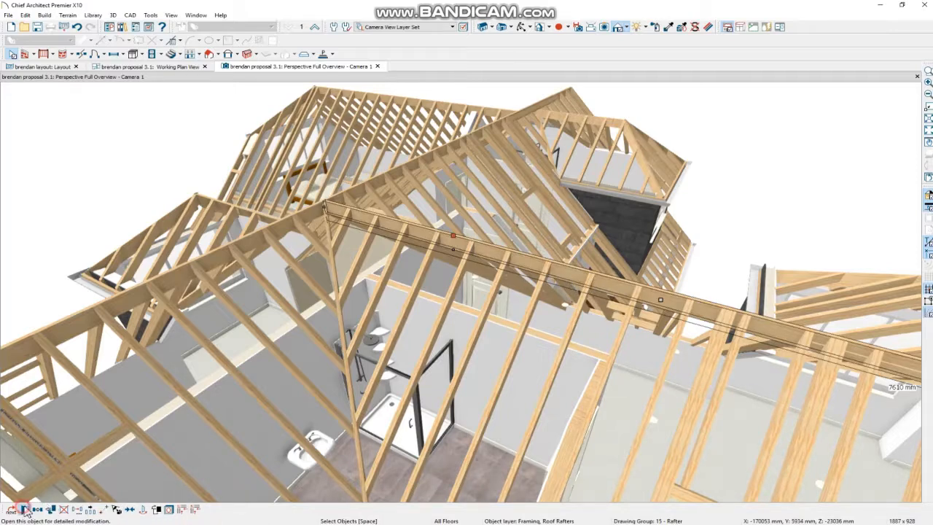
{"action": "left_click", "coordinate": [24, 509]}
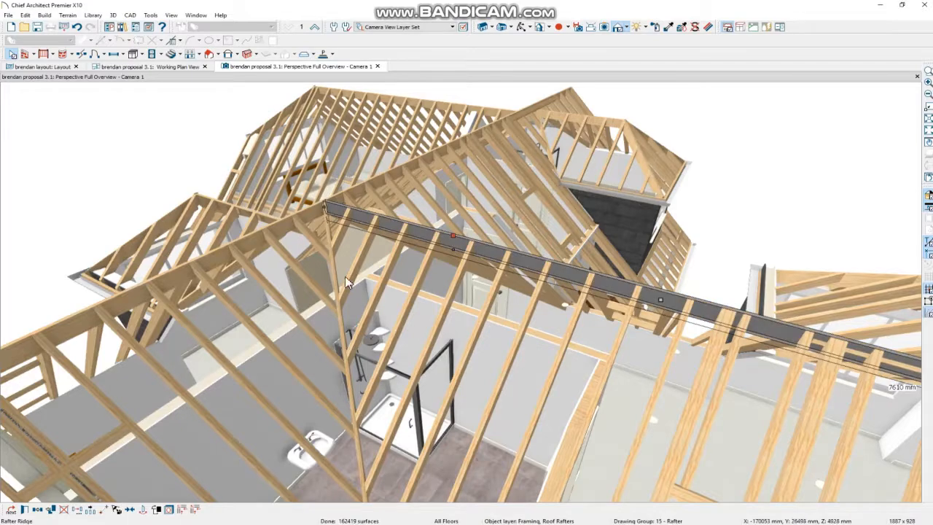
- Inspect the grey ridge beam where it meets the rafters and open its specification again
{"action": "scroll", "coordinate": [392, 241], "scroll_direction": "down", "scroll_amount": 2}
{"action": "scroll", "coordinate": [434, 254], "scroll_direction": "up", "scroll_amount": 5}
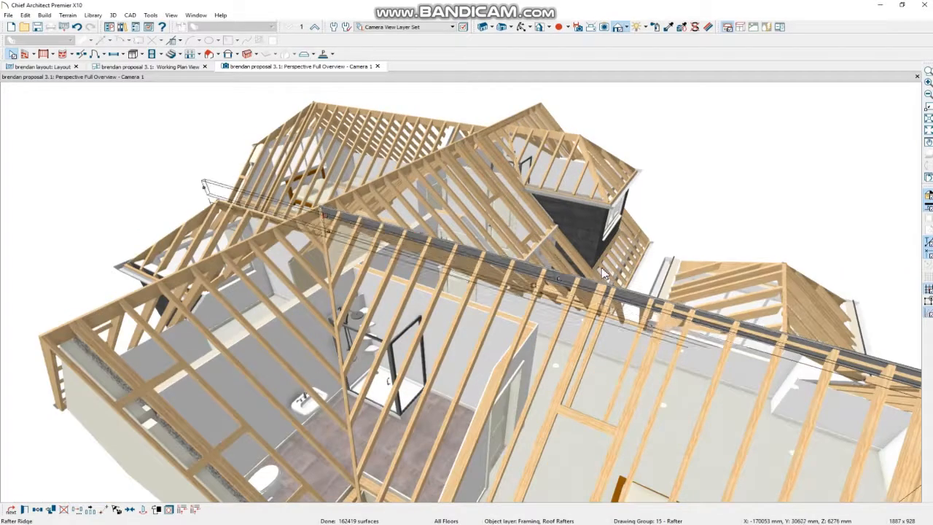
{"action": "scroll", "coordinate": [430, 256], "scroll_direction": "down", "scroll_amount": 4}
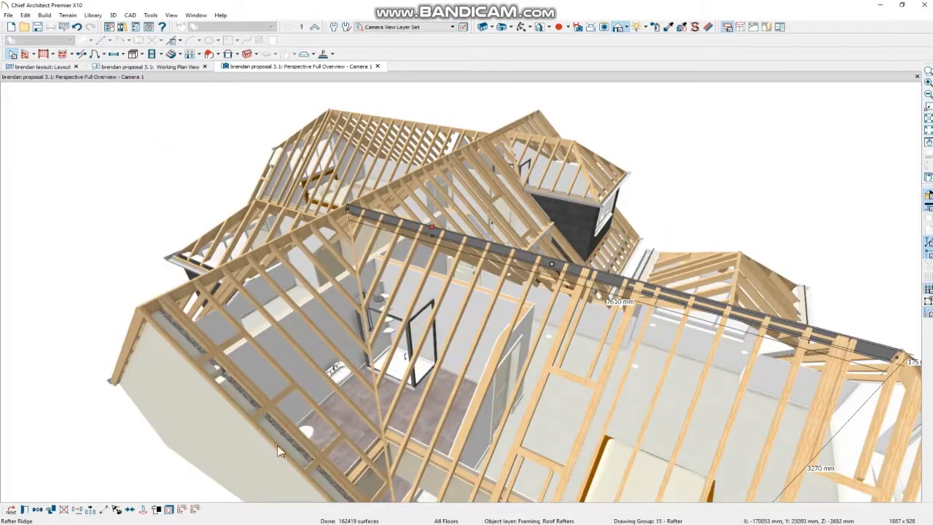
{"action": "left_click", "coordinate": [26, 510]}
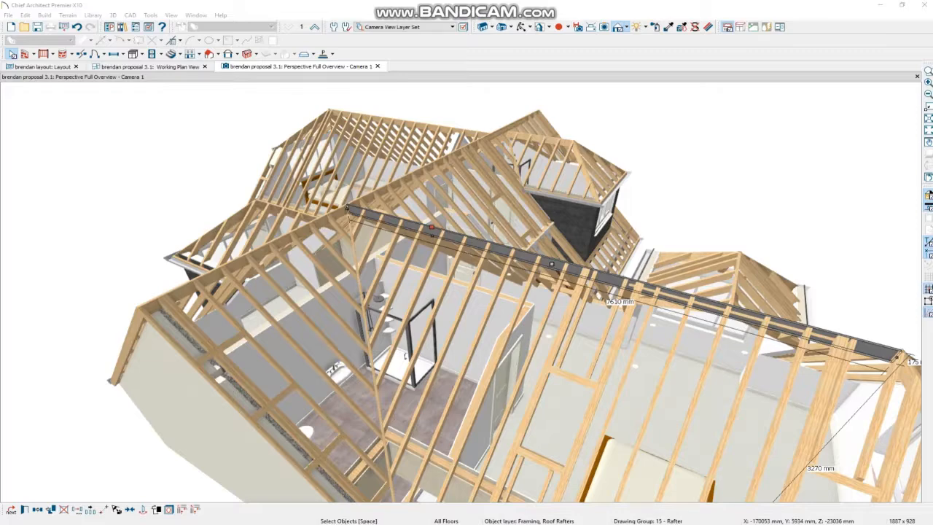
- Deselect the ridge beam and check it against the surrounding rafters, close up and from a distance
{"action": "scroll", "coordinate": [560, 348], "scroll_direction": "down", "scroll_amount": 5}
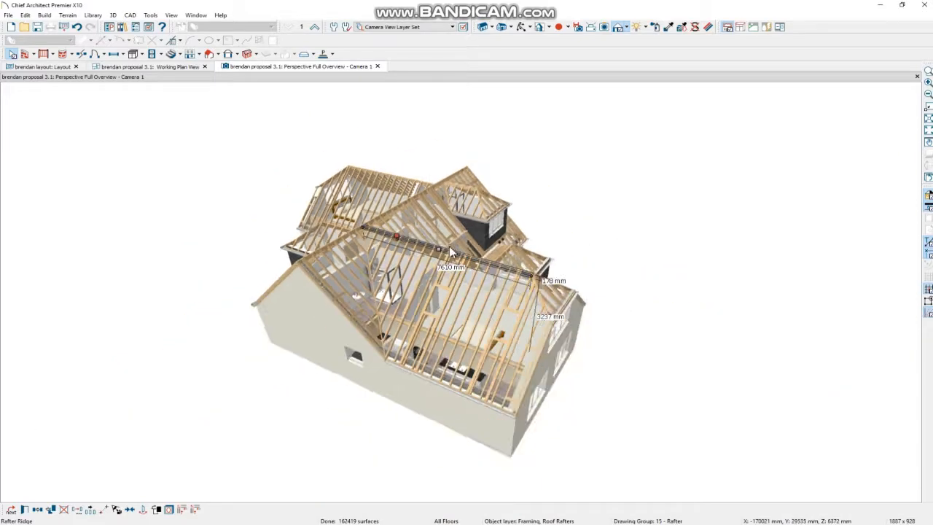
{"action": "scroll", "coordinate": [481, 255], "scroll_direction": "up", "scroll_amount": 5}
{"action": "left_click", "coordinate": [764, 180]}
{"action": "scroll", "coordinate": [540, 282], "scroll_direction": "down", "scroll_amount": 4}
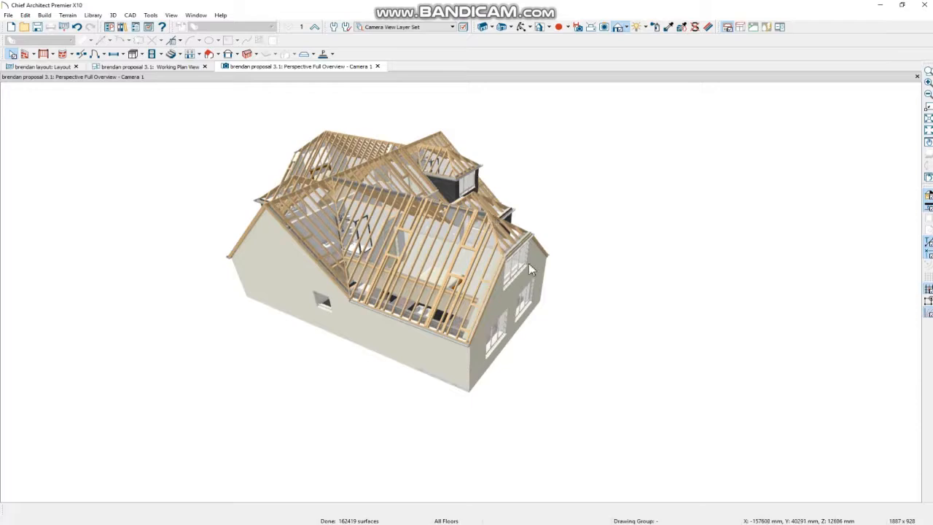
{"action": "scroll", "coordinate": [380, 276], "scroll_direction": "up", "scroll_amount": 4}
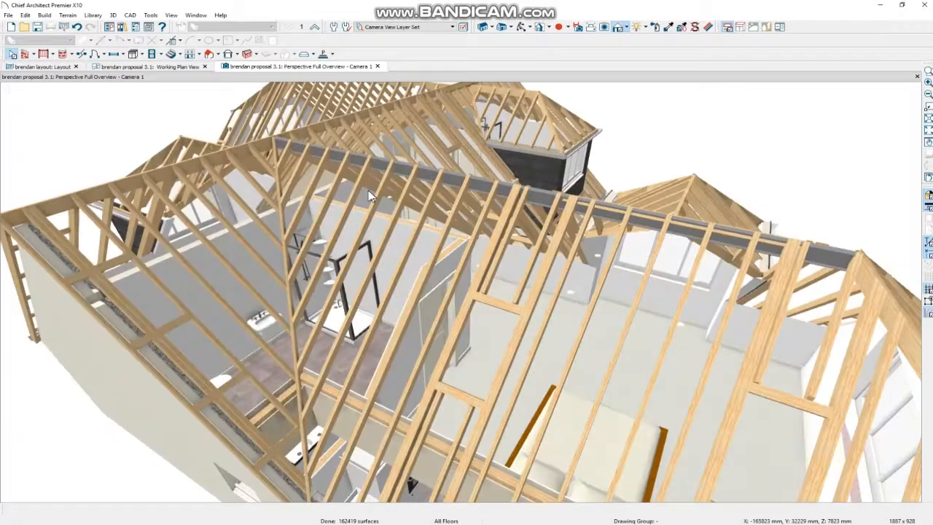
{"action": "scroll", "coordinate": [355, 169], "scroll_direction": "down", "scroll_amount": 4}
{"action": "scroll", "coordinate": [362, 191], "scroll_direction": "up", "scroll_amount": 3}
{"action": "scroll", "coordinate": [361, 188], "scroll_direction": "down", "scroll_amount": 4}
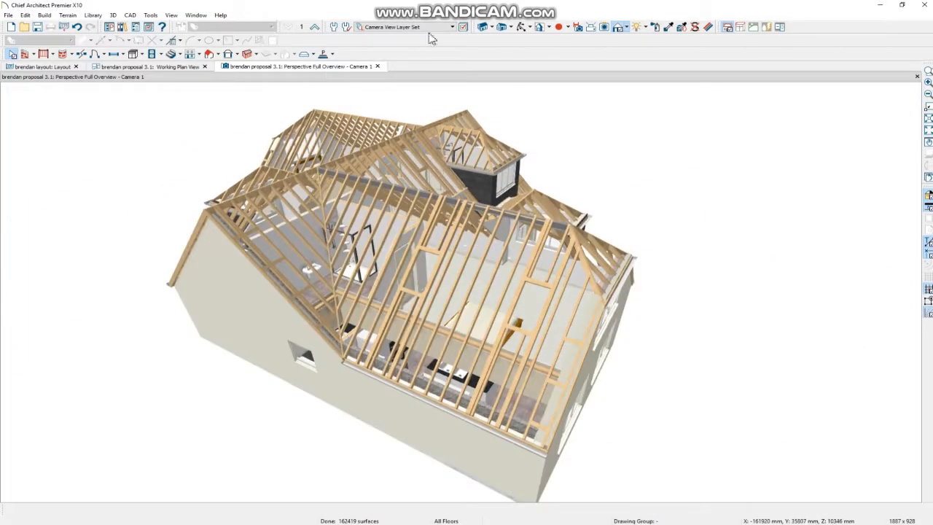
- Orbit around the wing with the grey ridge beam to examine its rafters, valley and trimmed roof openings
{"action": "left_click", "coordinate": [519, 27]}
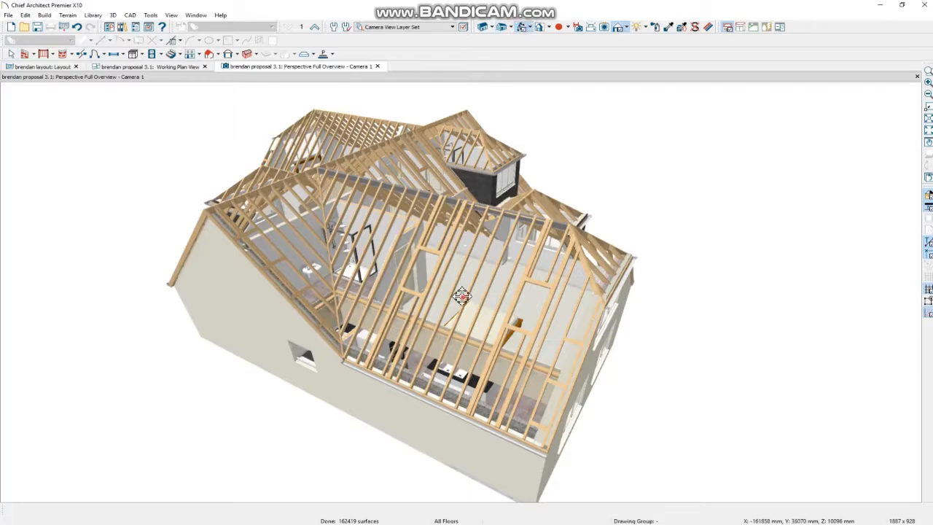
{"action": "left_click_drag", "start_coordinate": [462, 296], "coordinate": [482, 288]}
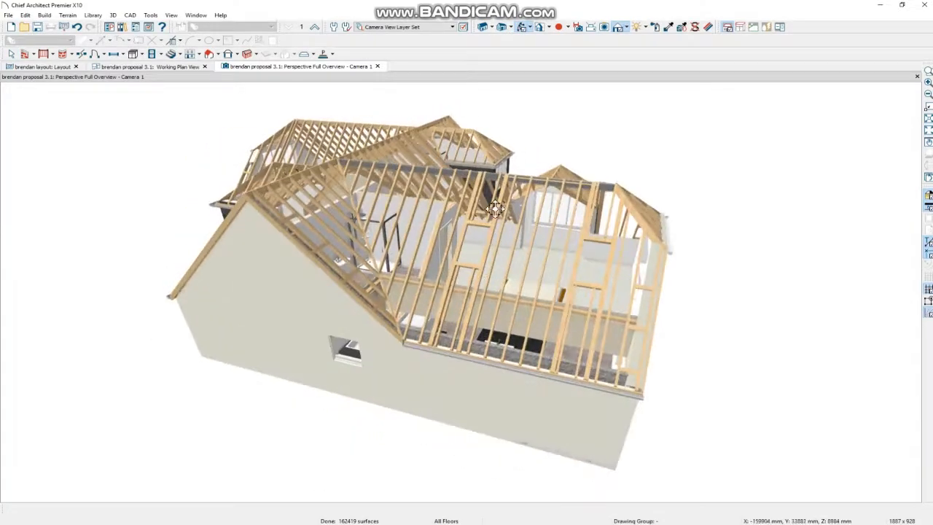
{"action": "scroll", "coordinate": [423, 197], "scroll_direction": "up", "scroll_amount": 4}
{"action": "scroll", "coordinate": [423, 198], "scroll_direction": "down", "scroll_amount": 4}
{"action": "left_click_drag", "start_coordinate": [399, 237], "coordinate": [453, 196]}
{"action": "scroll", "coordinate": [392, 187], "scroll_direction": "up", "scroll_amount": 4}
{"action": "scroll", "coordinate": [392, 187], "scroll_direction": "down", "scroll_amount": 3}
{"action": "scroll", "coordinate": [453, 195], "scroll_direction": "up", "scroll_amount": 5}
{"action": "scroll", "coordinate": [453, 196], "scroll_direction": "down", "scroll_amount": 5}
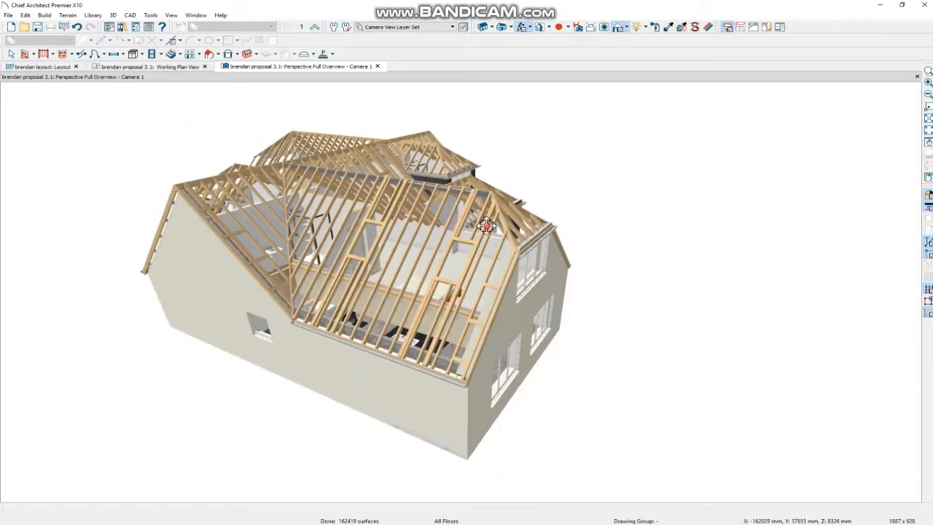
- Examine the hipped gable end of that wing, then the whole roof structure from the long side wall
{"action": "left_click_drag", "start_coordinate": [484, 225], "coordinate": [444, 226]}
{"action": "scroll", "coordinate": [365, 189], "scroll_direction": "up", "scroll_amount": 5}
{"action": "scroll", "coordinate": [365, 189], "scroll_direction": "down", "scroll_amount": 5}
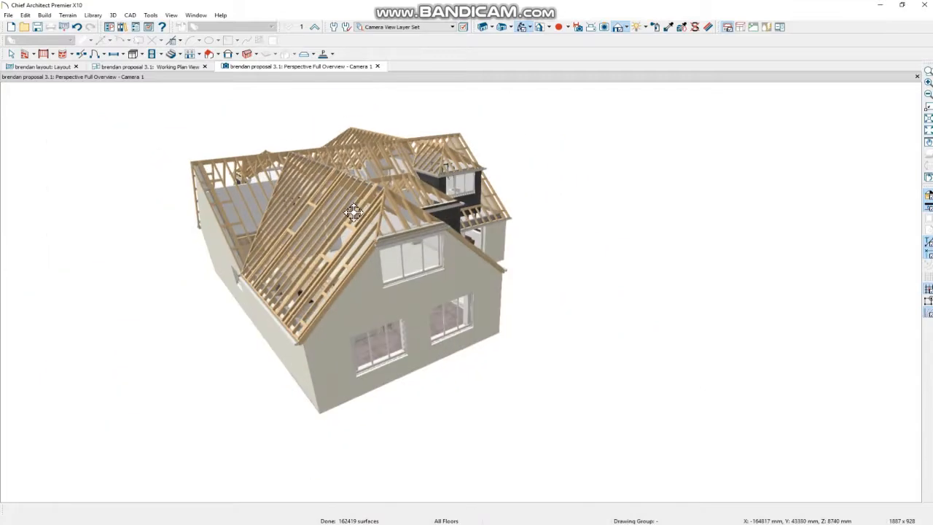
{"action": "left_click_drag", "start_coordinate": [409, 196], "coordinate": [368, 195]}
{"action": "scroll", "coordinate": [372, 198], "scroll_direction": "up", "scroll_amount": 5}
{"action": "scroll", "coordinate": [372, 198], "scroll_direction": "down", "scroll_amount": 5}
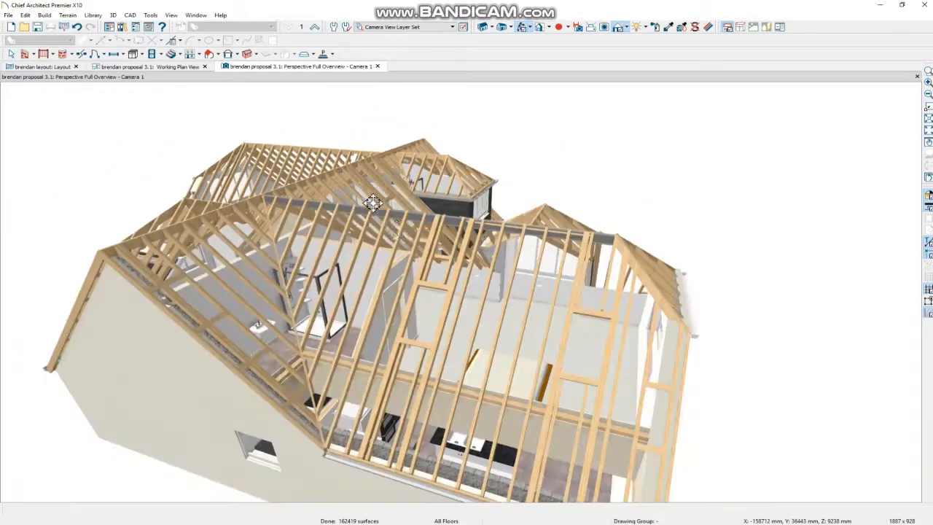
{"action": "left_click_drag", "start_coordinate": [397, 235], "coordinate": [408, 219]}
{"action": "scroll", "coordinate": [473, 180], "scroll_direction": "up", "scroll_amount": 5}
{"action": "scroll", "coordinate": [473, 180], "scroll_direction": "down", "scroll_amount": 5}
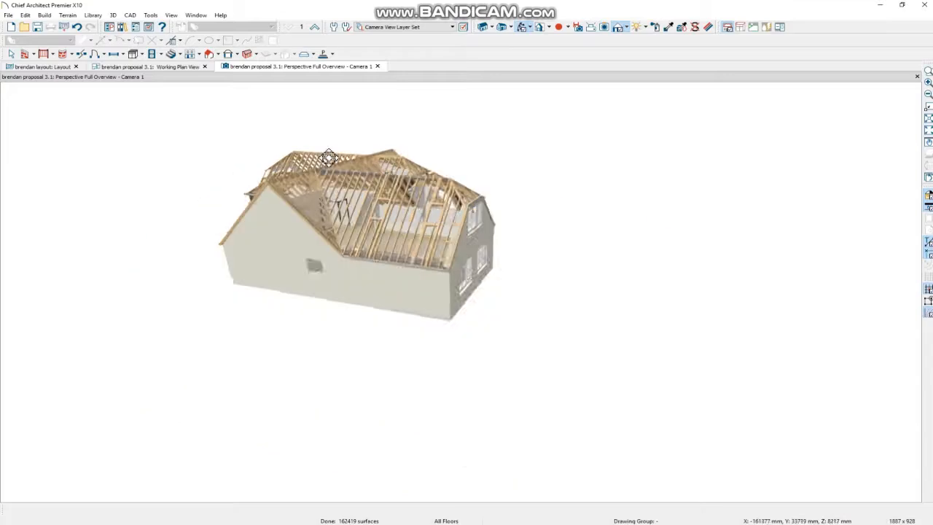
- Examine the roof framing from above, around the grey ridge beam, the valley and the trimmed roof openings
{"action": "left_click_drag", "start_coordinate": [332, 201], "coordinate": [369, 272]}
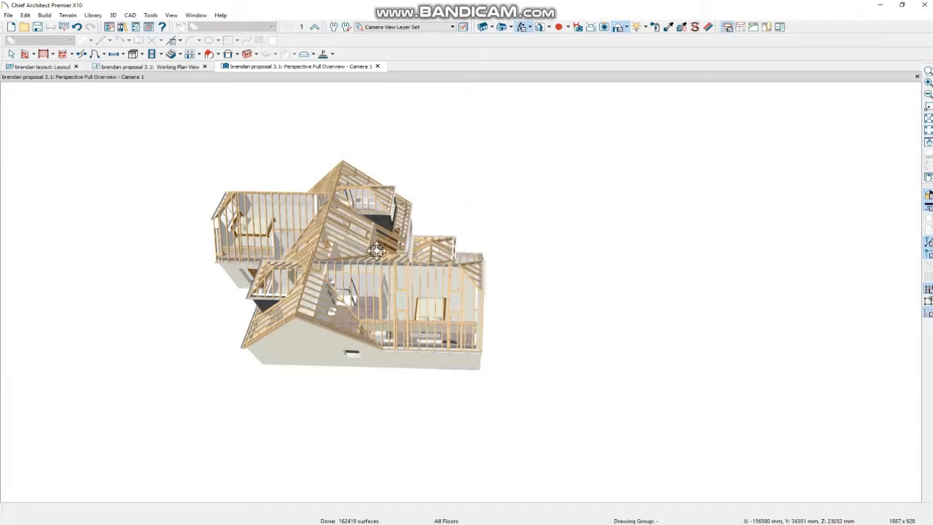
{"action": "scroll", "coordinate": [369, 273], "scroll_direction": "up", "scroll_amount": 5}
{"action": "scroll", "coordinate": [396, 211], "scroll_direction": "down", "scroll_amount": 4}
{"action": "left_click_drag", "start_coordinate": [415, 244], "coordinate": [409, 264]}
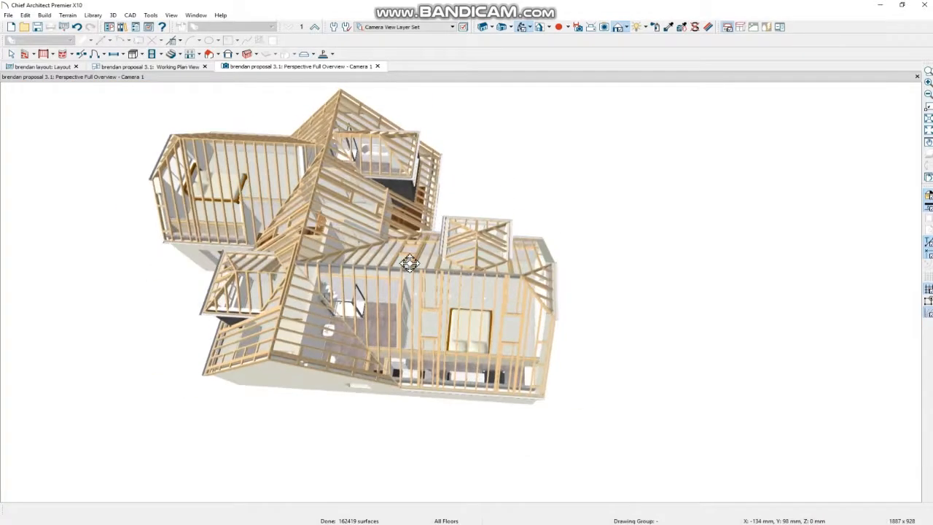
{"action": "scroll", "coordinate": [399, 274], "scroll_direction": "up", "scroll_amount": 3}
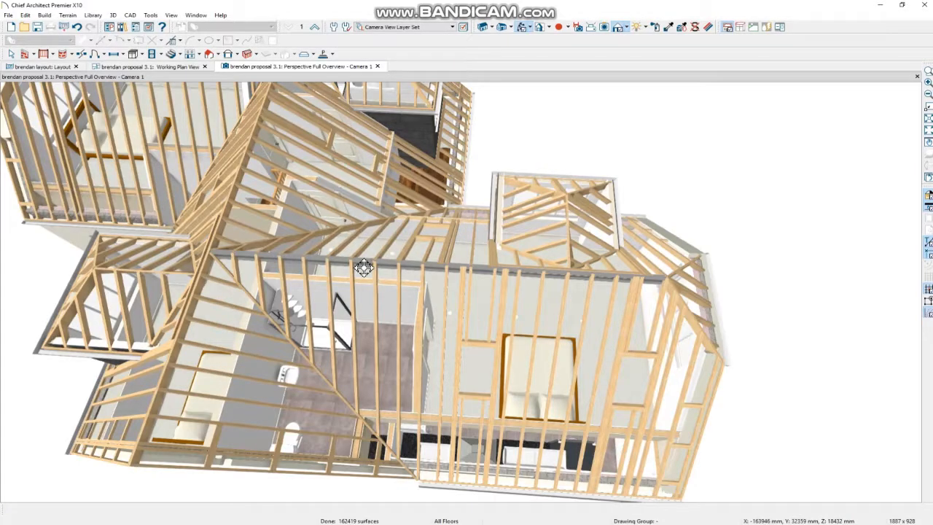
{"action": "scroll", "coordinate": [406, 241], "scroll_direction": "down", "scroll_amount": 3}
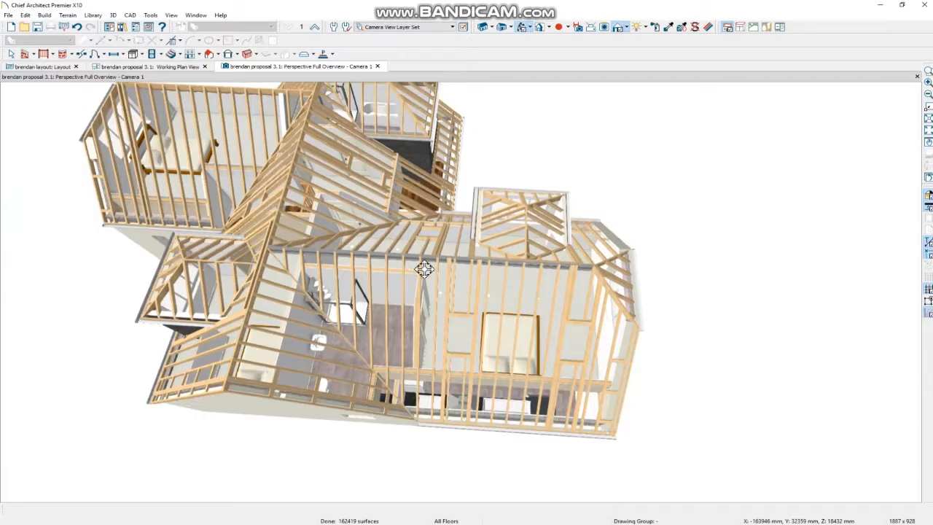
{"action": "scroll", "coordinate": [457, 311], "scroll_direction": "down", "scroll_amount": 4}
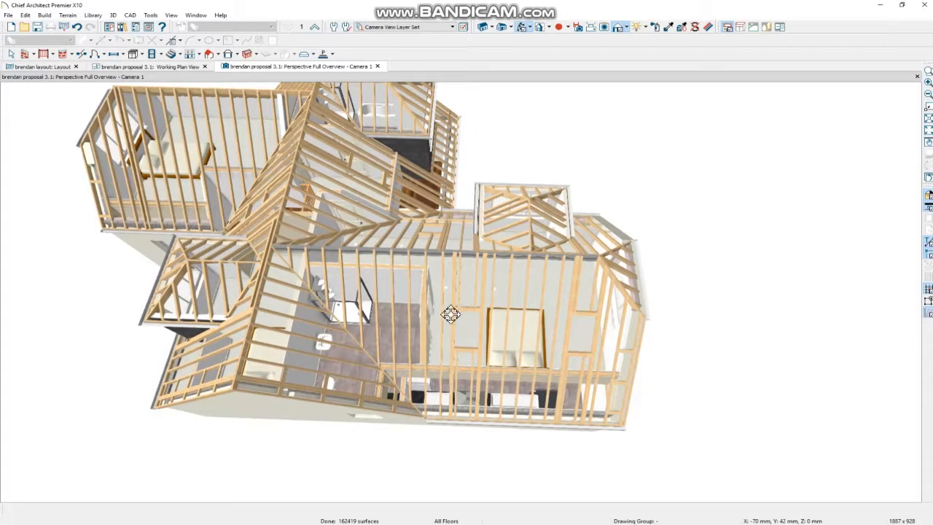
{"action": "scroll", "coordinate": [445, 342], "scroll_direction": "up", "scroll_amount": 3}
{"action": "scroll", "coordinate": [442, 358], "scroll_direction": "down", "scroll_amount": 3}
- Compare the roof framing from the long side wall with the view from the hipped gable end
{"action": "left_click_drag", "start_coordinate": [455, 376], "coordinate": [396, 313]}
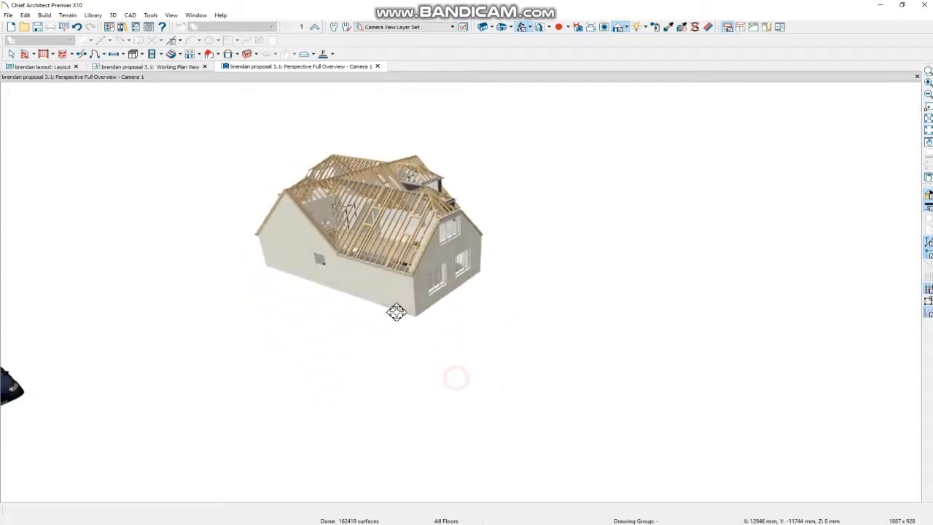
{"action": "scroll", "coordinate": [584, 292], "scroll_direction": "up", "scroll_amount": 3}
{"action": "scroll", "coordinate": [639, 281], "scroll_direction": "down", "scroll_amount": 3}
{"action": "left_click_drag", "start_coordinate": [639, 281], "coordinate": [548, 285]}
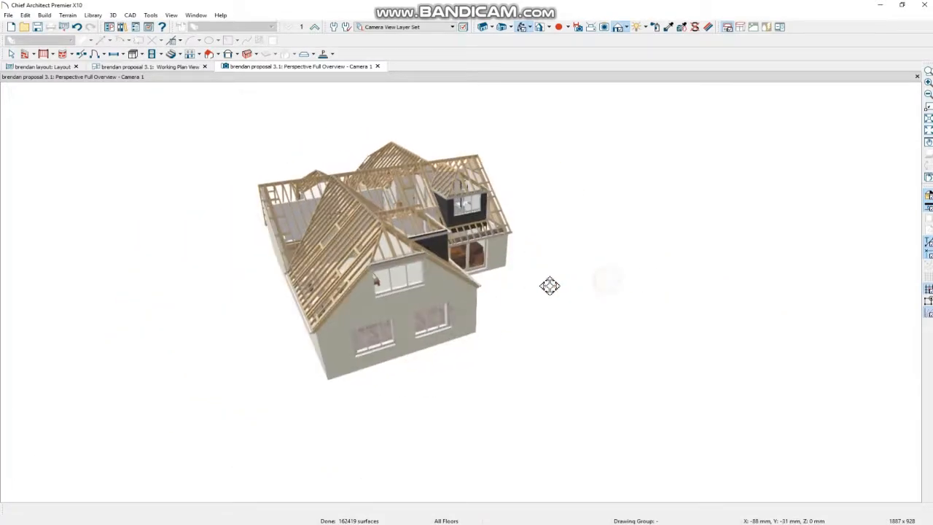
{"action": "scroll", "coordinate": [333, 210], "scroll_direction": "up", "scroll_amount": 3}
{"action": "scroll", "coordinate": [423, 208], "scroll_direction": "down", "scroll_amount": 3}
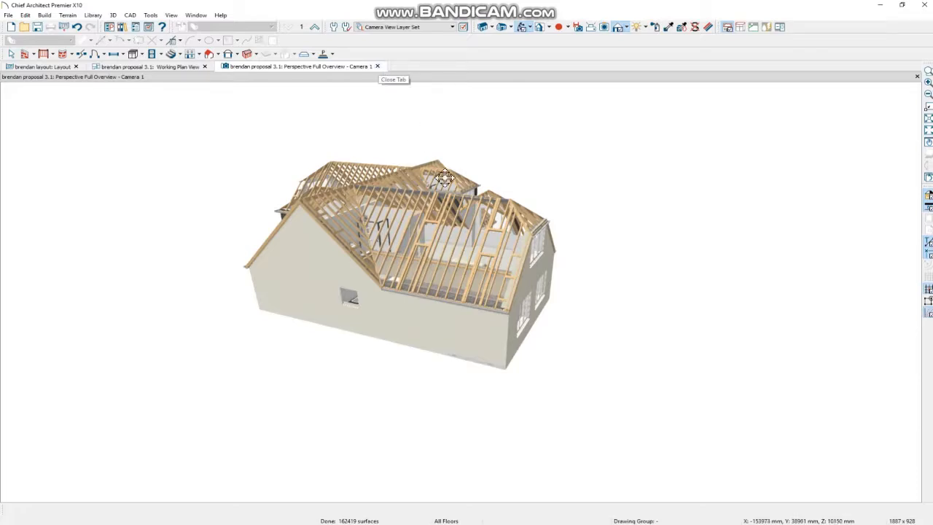
{"action": "scroll", "coordinate": [420, 186], "scroll_direction": "up", "scroll_amount": 3}
{"action": "scroll", "coordinate": [672, 282], "scroll_direction": "down", "scroll_amount": 3}
{"action": "left_click_drag", "start_coordinate": [672, 283], "coordinate": [594, 275]}
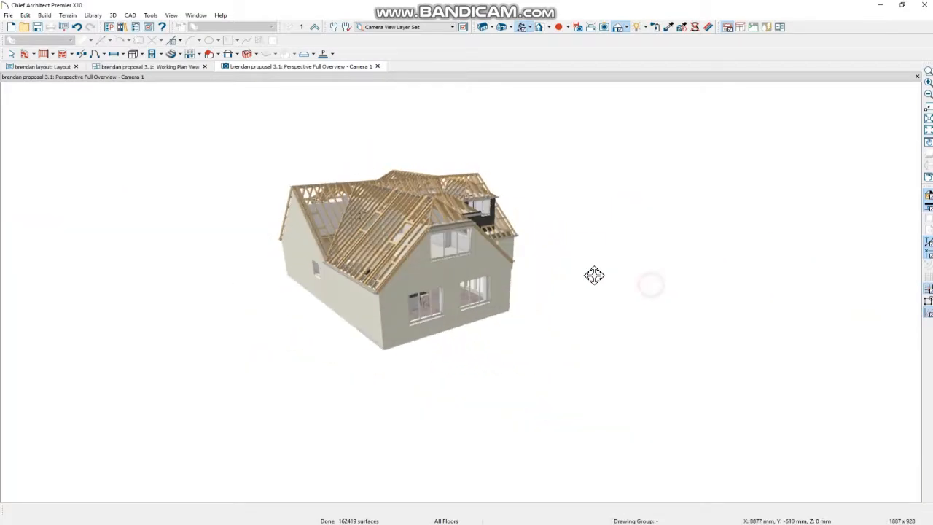
- Examine the hipped gable end up close, then the two dormers where the wings meet
{"action": "scroll", "coordinate": [404, 250], "scroll_direction": "up", "scroll_amount": 2}
{"action": "left_click_drag", "start_coordinate": [404, 249], "coordinate": [438, 237]}
{"action": "scroll", "coordinate": [405, 179], "scroll_direction": "up", "scroll_amount": 3}
{"action": "scroll", "coordinate": [530, 230], "scroll_direction": "down", "scroll_amount": 3}
{"action": "left_click_drag", "start_coordinate": [530, 229], "coordinate": [452, 248]}
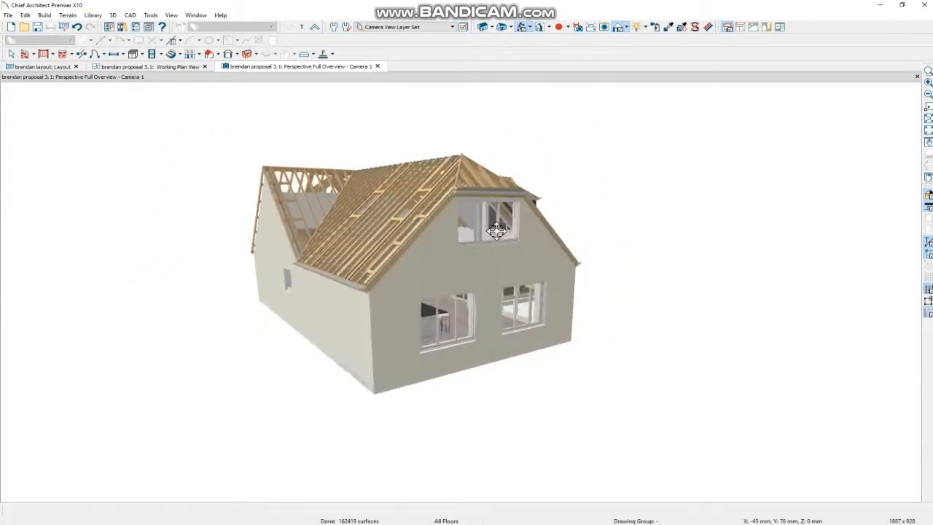
{"action": "scroll", "coordinate": [423, 188], "scroll_direction": "up", "scroll_amount": 2}
{"action": "scroll", "coordinate": [438, 191], "scroll_direction": "down", "scroll_amount": 3}
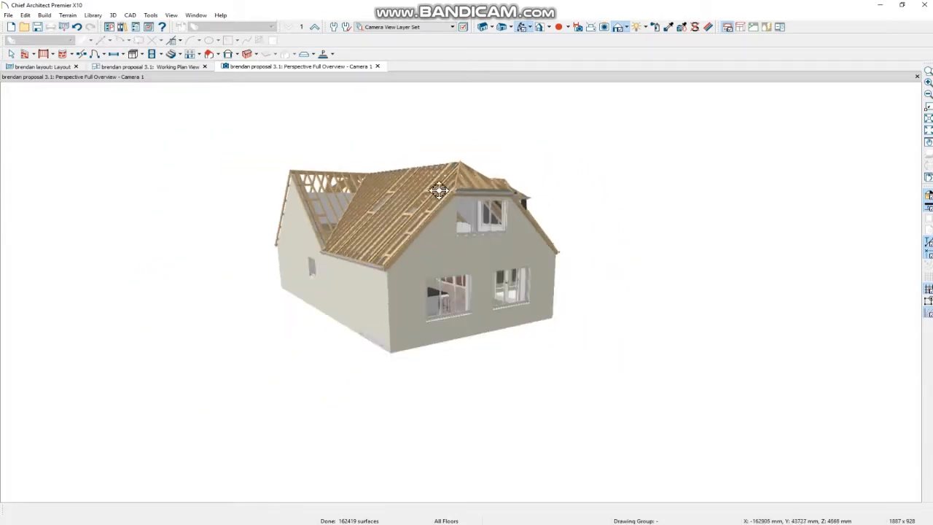
{"action": "left_click_drag", "start_coordinate": [495, 206], "coordinate": [369, 209]}
{"action": "scroll", "coordinate": [463, 149], "scroll_direction": "up", "scroll_amount": 2}
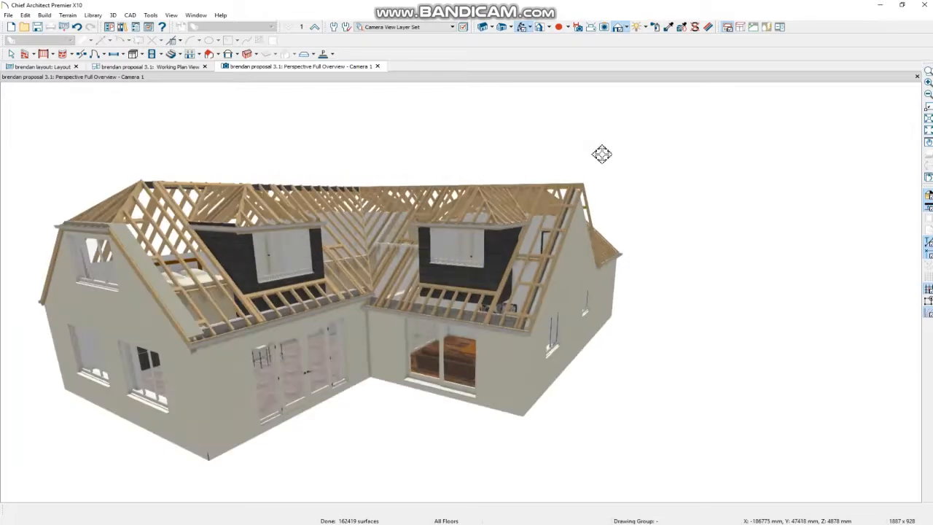
- Render the 3D overview in the Vector View technique and view the whole house with both dormers
{"action": "left_click", "coordinate": [627, 28]}
{"action": "left_click", "coordinate": [637, 48]}
{"action": "scroll", "coordinate": [394, 313], "scroll_direction": "down", "scroll_amount": 2}
{"action": "left_click_drag", "start_coordinate": [396, 309], "coordinate": [365, 293]}
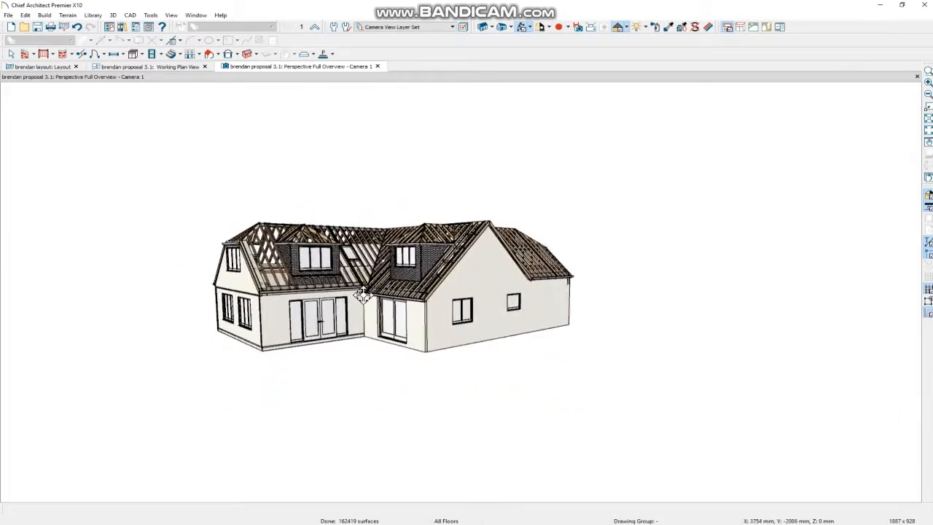
- Render the house in the Watercolor technique, add drawn outlines in its technique options, and view both wings
{"action": "left_click", "coordinate": [626, 28]}
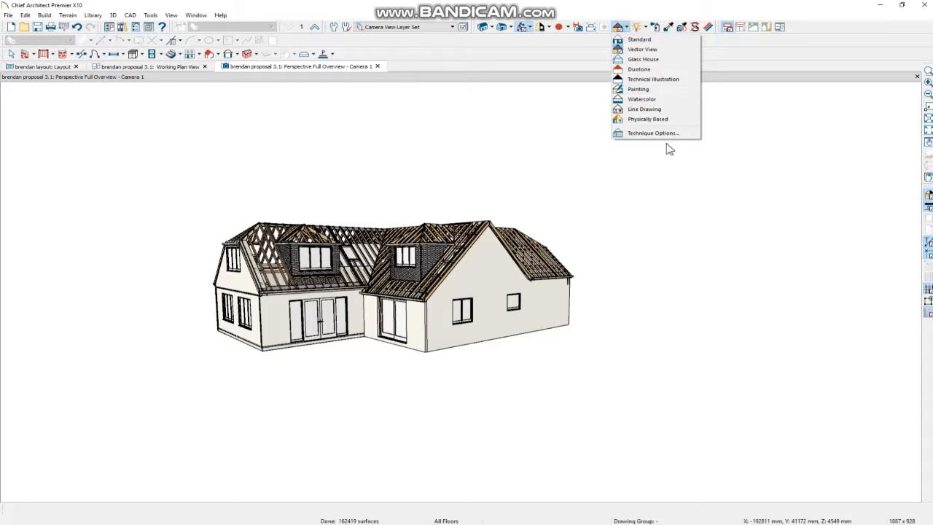
{"action": "left_click", "coordinate": [641, 101]}
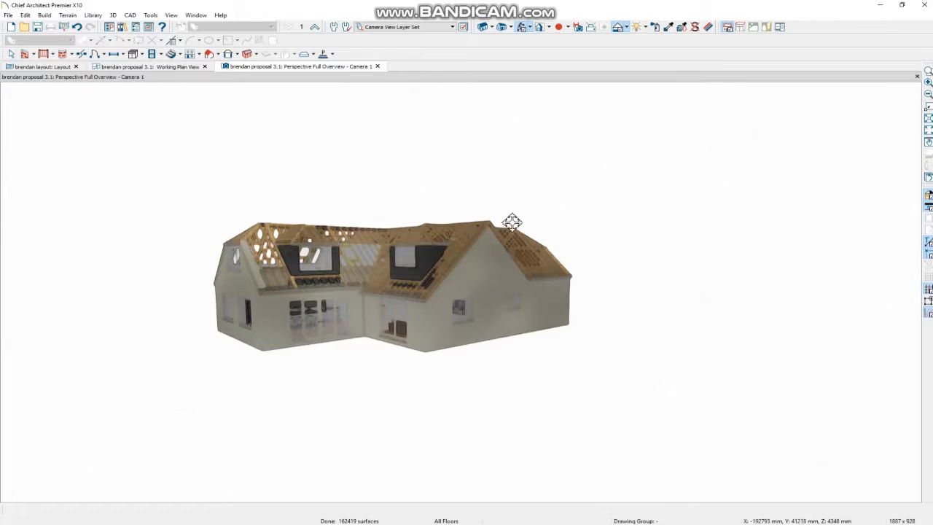
{"action": "left_click", "coordinate": [627, 28]}
{"action": "left_click", "coordinate": [657, 133]}
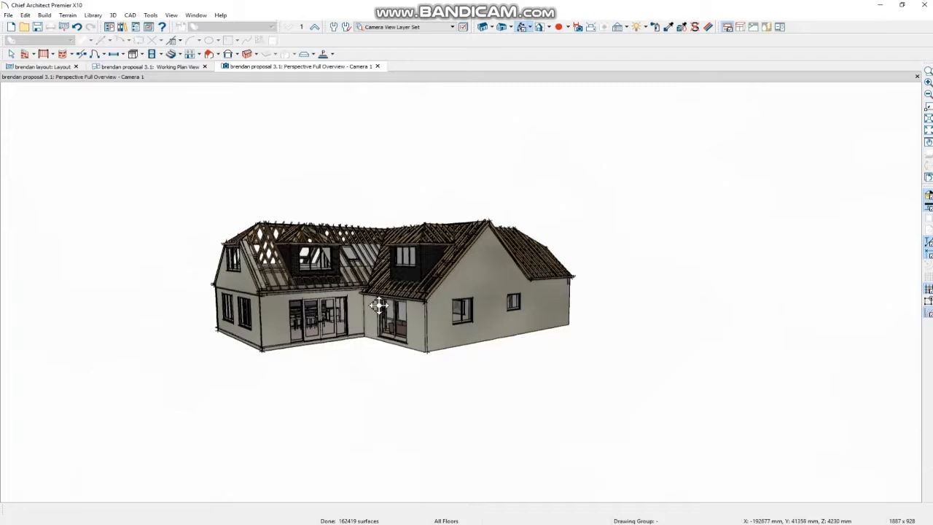
{"action": "mouse_move", "coordinate": [379, 306]}
{"action": "left_mouse_down"}
{"action": "mouse_move", "coordinate": [417, 306]}
{"action": "mouse_move", "coordinate": [381, 304]}
{"action": "mouse_move", "coordinate": [409, 275]}
{"action": "left_mouse_up"}
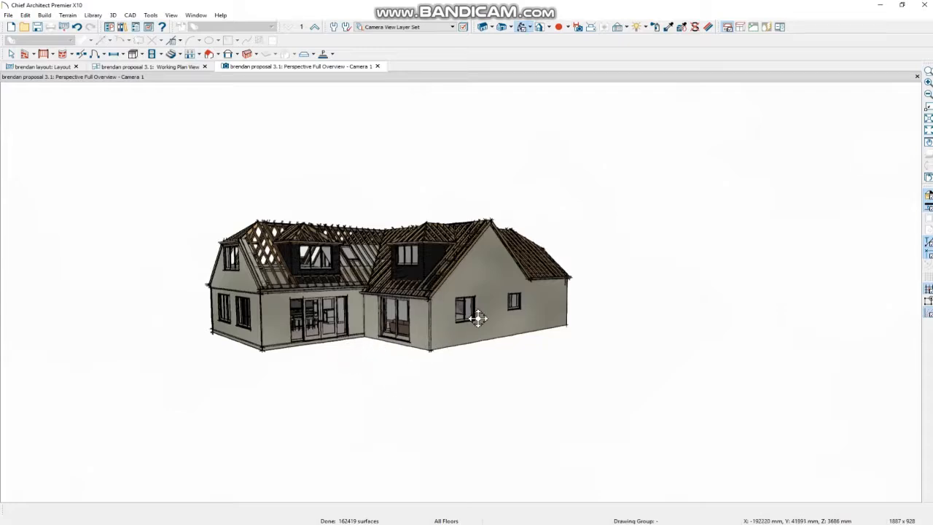
{"action": "left_click_drag", "start_coordinate": [366, 310], "coordinate": [398, 304]}
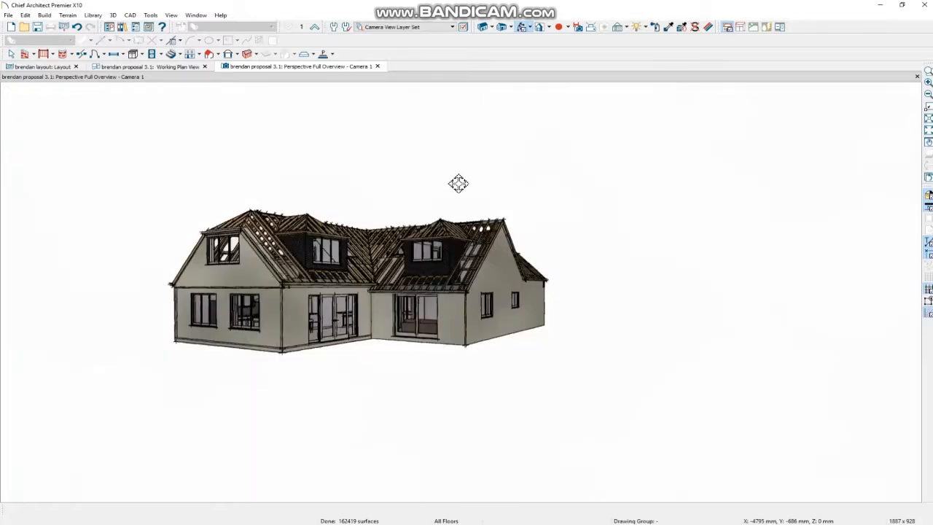
{"action": "left_click_drag", "start_coordinate": [561, 74], "coordinate": [520, 43]}
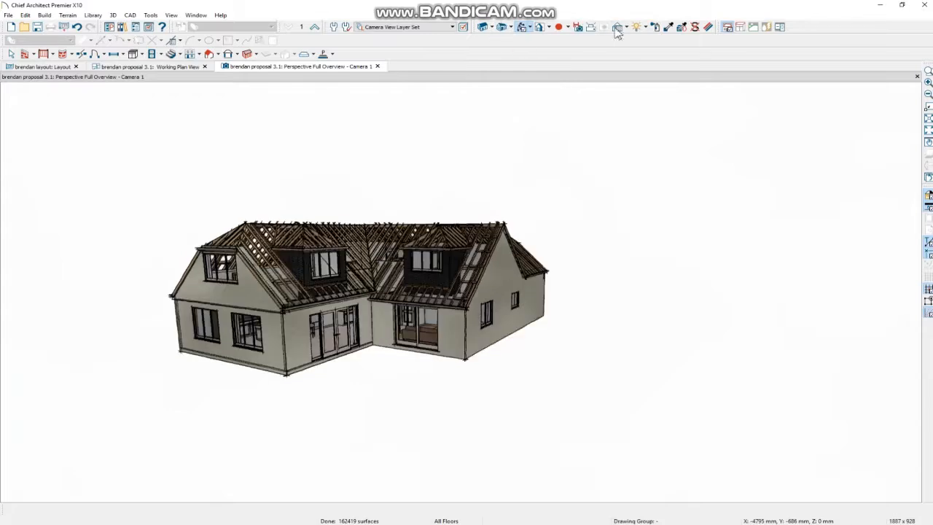
- Render the house in the Glass House technique and make its surfaces more transparent in the technique options
{"action": "left_click", "coordinate": [628, 27]}
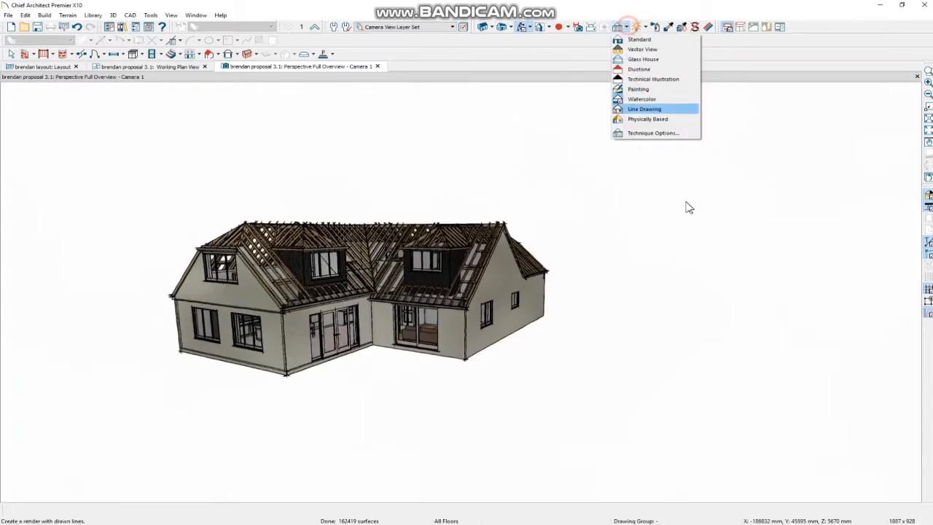
{"action": "left_click", "coordinate": [644, 59]}
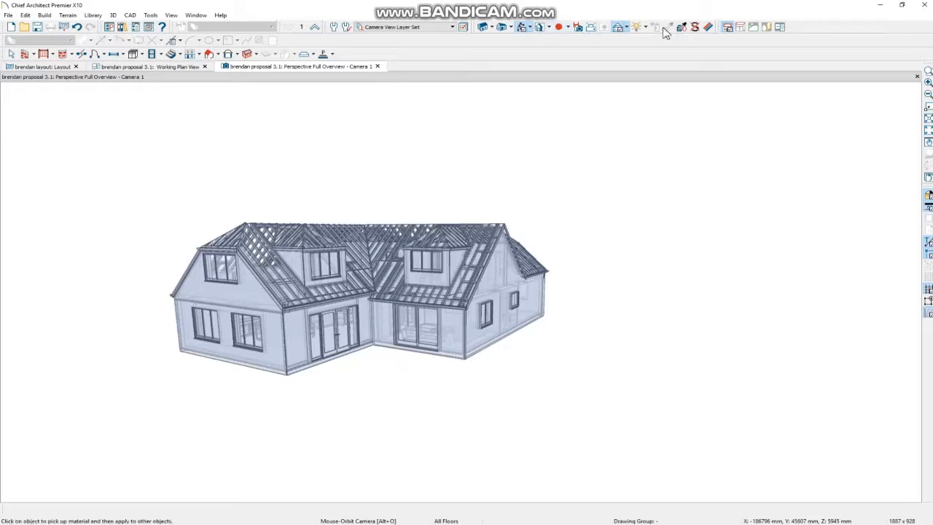
{"action": "left_click", "coordinate": [627, 27]}
{"action": "left_click", "coordinate": [653, 135]}
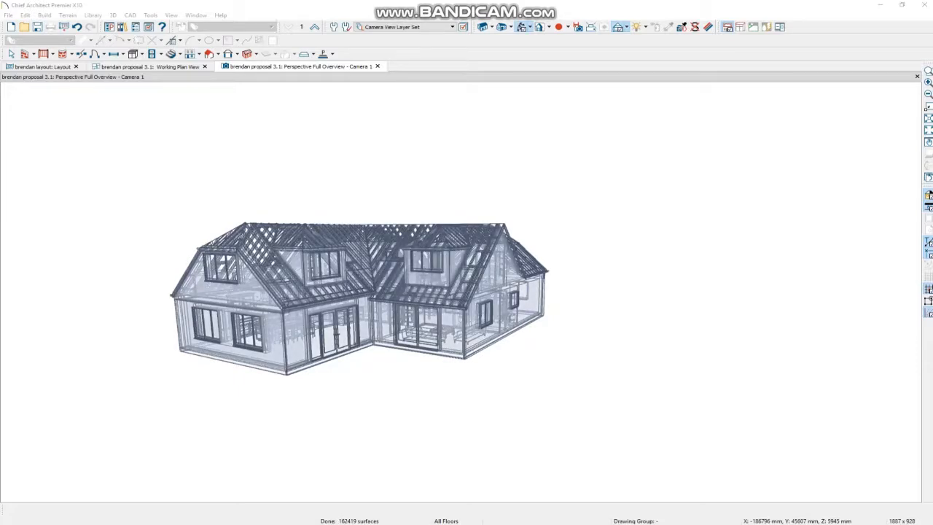
- Orbit around the glass house model and look through its walls into the ground-floor rooms
{"action": "left_click_drag", "start_coordinate": [442, 294], "coordinate": [290, 296]}
{"action": "scroll", "coordinate": [469, 306], "scroll_direction": "up", "scroll_amount": 5}
{"action": "left_click_drag", "start_coordinate": [801, 219], "coordinate": [581, 223]}
{"action": "scroll", "coordinate": [593, 220], "scroll_direction": "down", "scroll_amount": 4}
{"action": "left_click_drag", "start_coordinate": [863, 275], "coordinate": [781, 275]}
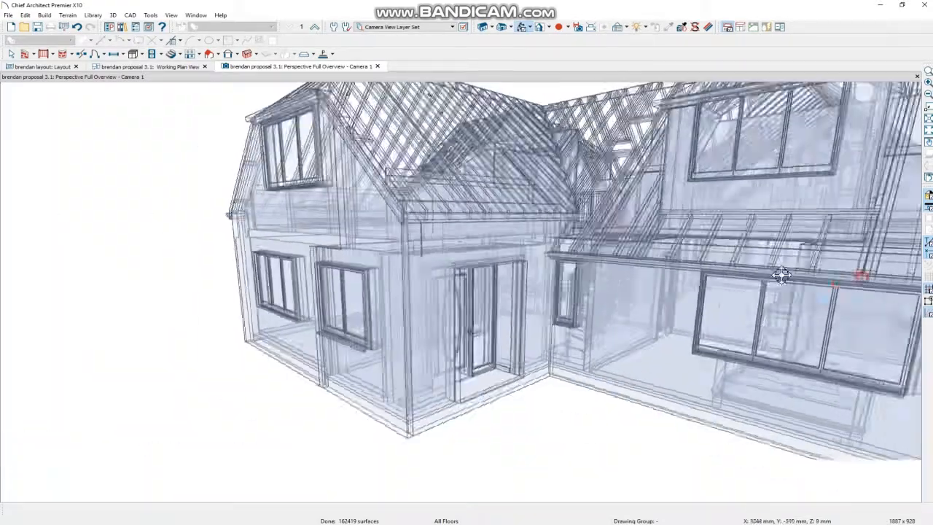
{"action": "scroll", "coordinate": [757, 269], "scroll_direction": "up", "scroll_amount": 5}
{"action": "scroll", "coordinate": [427, 271], "scroll_direction": "up", "scroll_amount": 4}
{"action": "scroll", "coordinate": [425, 272], "scroll_direction": "down", "scroll_amount": 5}
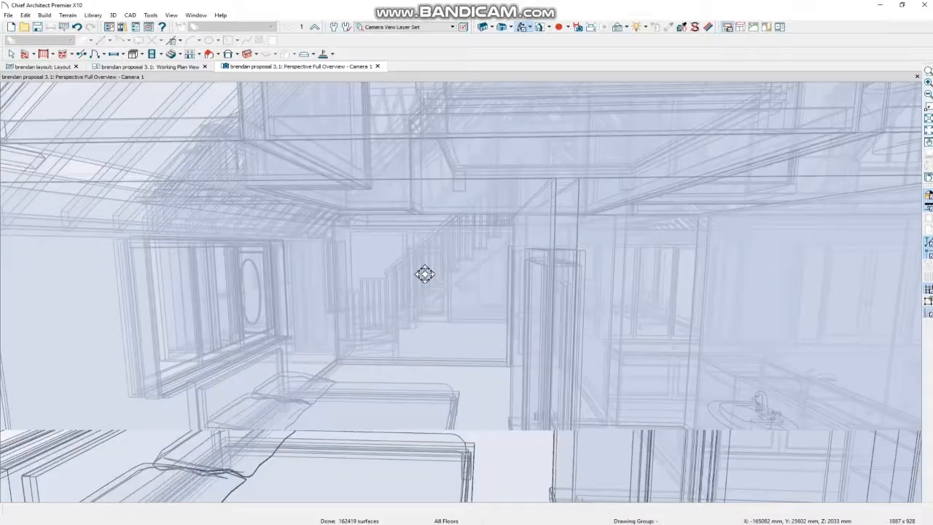
- Examine the staircase, landing and hall inside the glass house model, then return to the exterior
{"action": "left_click_drag", "start_coordinate": [425, 273], "coordinate": [679, 121]}
{"action": "scroll", "coordinate": [599, 275], "scroll_direction": "up", "scroll_amount": 7}
{"action": "scroll", "coordinate": [517, 334], "scroll_direction": "down", "scroll_amount": 1}
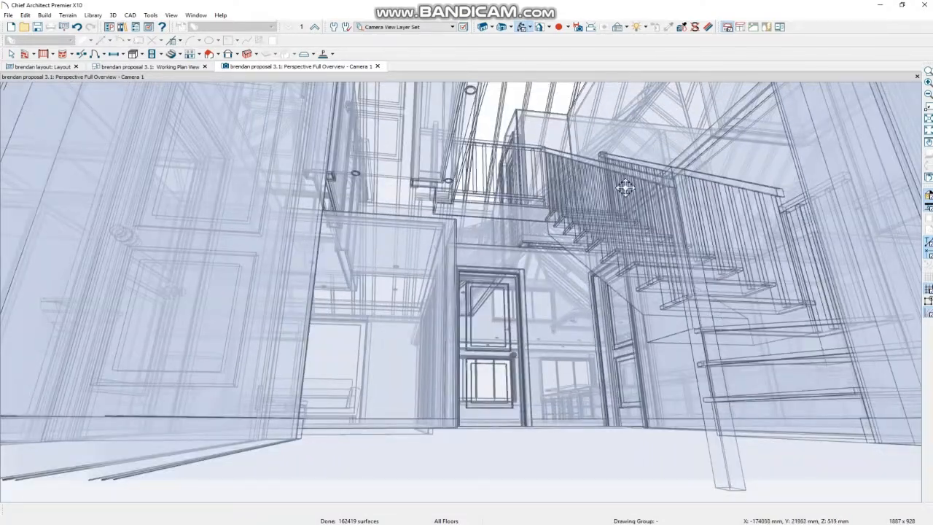
{"action": "left_click_drag", "start_coordinate": [626, 188], "coordinate": [594, 122]}
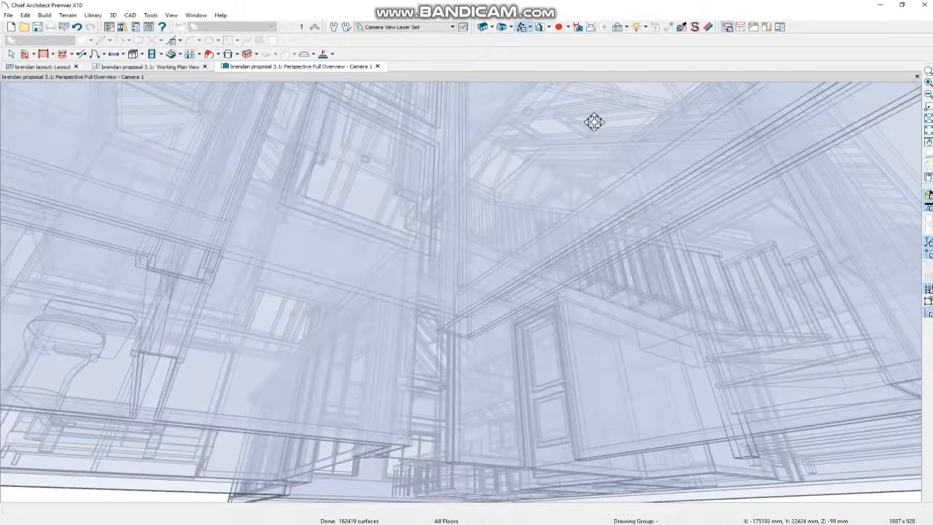
{"action": "left_click_drag", "start_coordinate": [649, 186], "coordinate": [503, 273]}
{"action": "left_click_drag", "start_coordinate": [598, 296], "coordinate": [615, 241]}
{"action": "left_click_drag", "start_coordinate": [469, 246], "coordinate": [493, 225]}
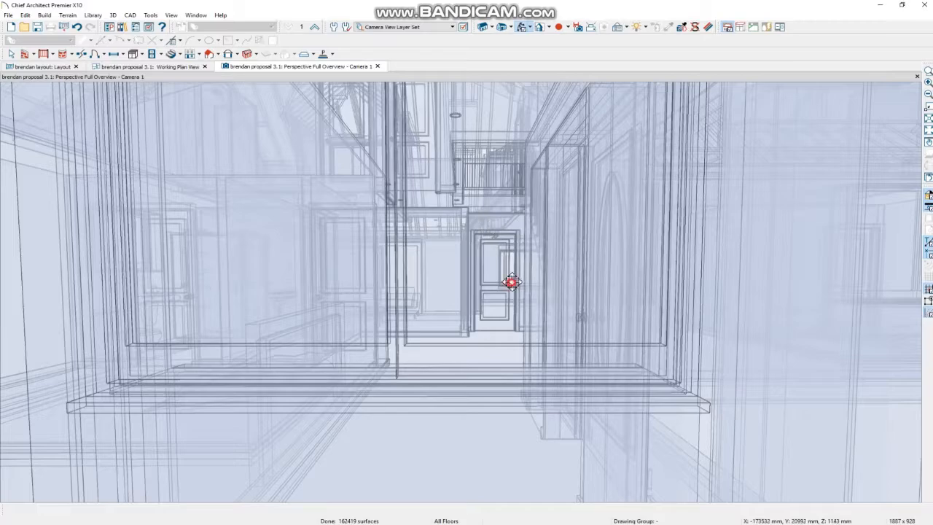
{"action": "scroll", "coordinate": [379, 256], "scroll_direction": "down", "scroll_amount": 8}
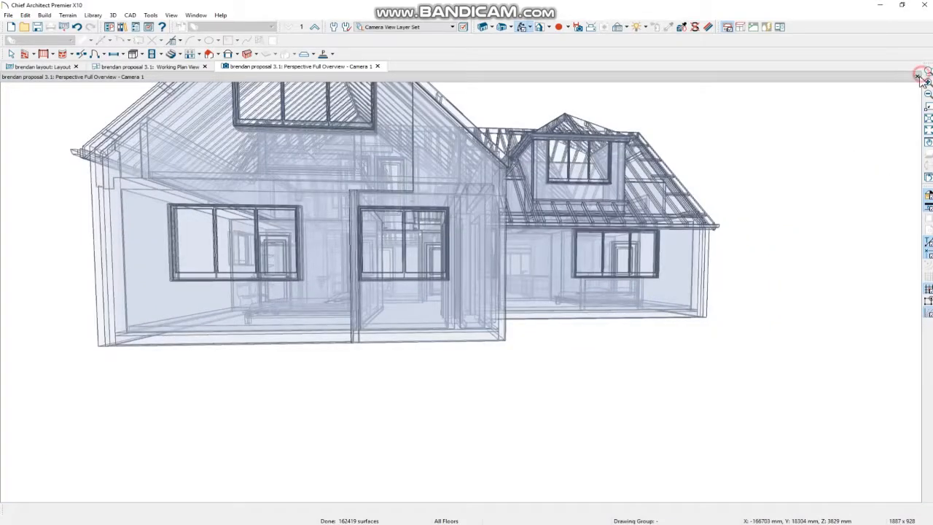
- Close the perspective overview and create a cross section/elevation view looking up the plan from below the entrance side
{"action": "left_click", "coordinate": [918, 77]}
{"action": "scroll", "coordinate": [428, 263], "scroll_direction": "down", "scroll_amount": 3}
{"action": "scroll", "coordinate": [415, 318], "scroll_direction": "up", "scroll_amount": 2}
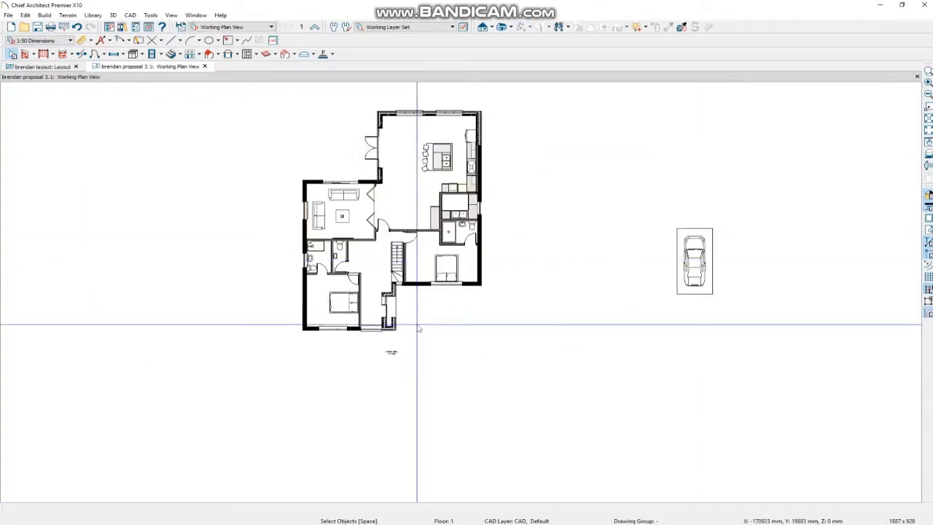
{"action": "scroll", "coordinate": [356, 252], "scroll_direction": "down", "scroll_amount": 2}
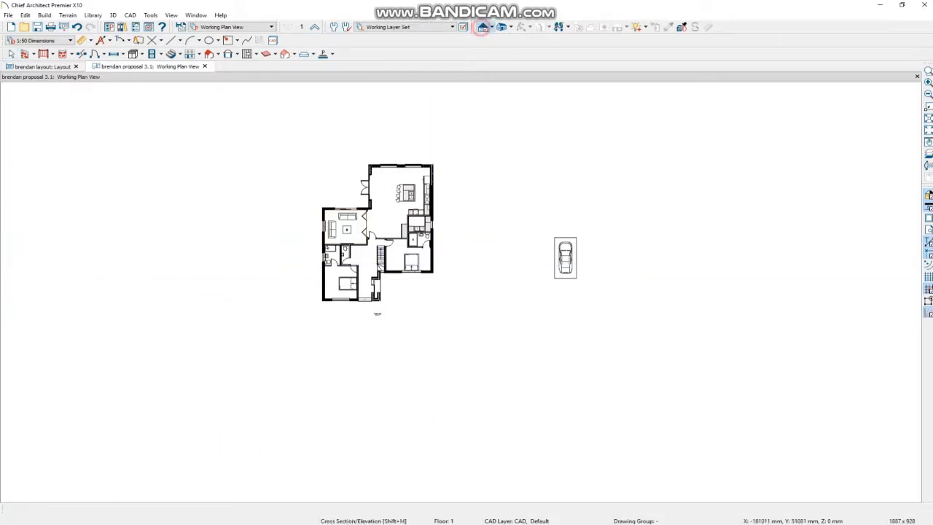
{"action": "left_click", "coordinate": [483, 27]}
{"action": "left_click_drag", "start_coordinate": [394, 323], "coordinate": [387, 159]}
{"action": "scroll", "coordinate": [640, 240], "scroll_direction": "down", "scroll_amount": 2}
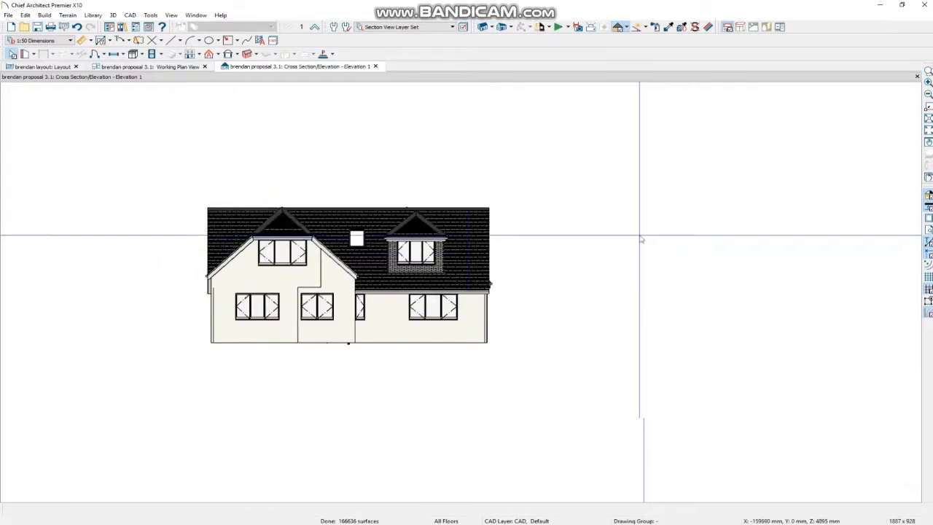
- Examine the elevation's tiled roof, gable, dormer and windows, close up and as a whole
{"action": "scroll", "coordinate": [281, 325], "scroll_direction": "up", "scroll_amount": 2}
{"action": "scroll", "coordinate": [279, 323], "scroll_direction": "up", "scroll_amount": 2}
{"action": "scroll", "coordinate": [354, 223], "scroll_direction": "down", "scroll_amount": 1}
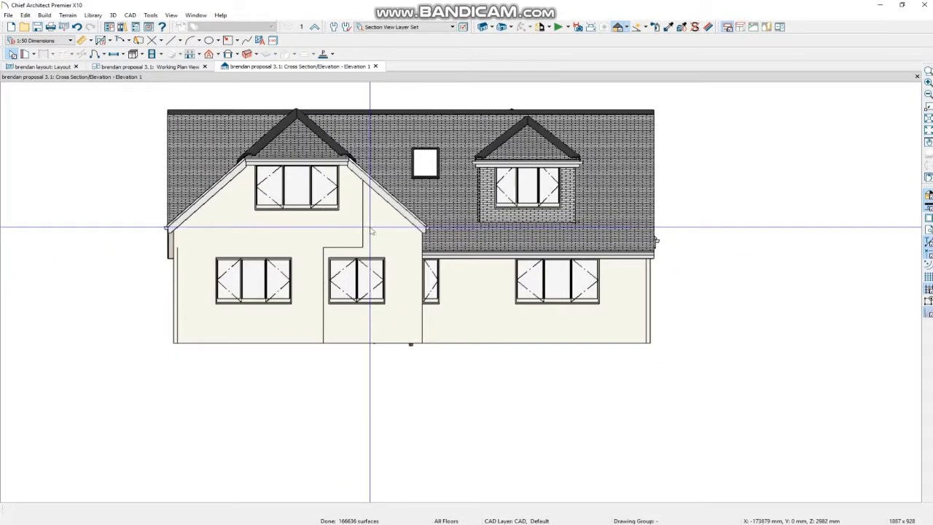
{"action": "scroll", "coordinate": [360, 132], "scroll_direction": "down", "scroll_amount": 2}
{"action": "scroll", "coordinate": [360, 131], "scroll_direction": "up", "scroll_amount": 2}
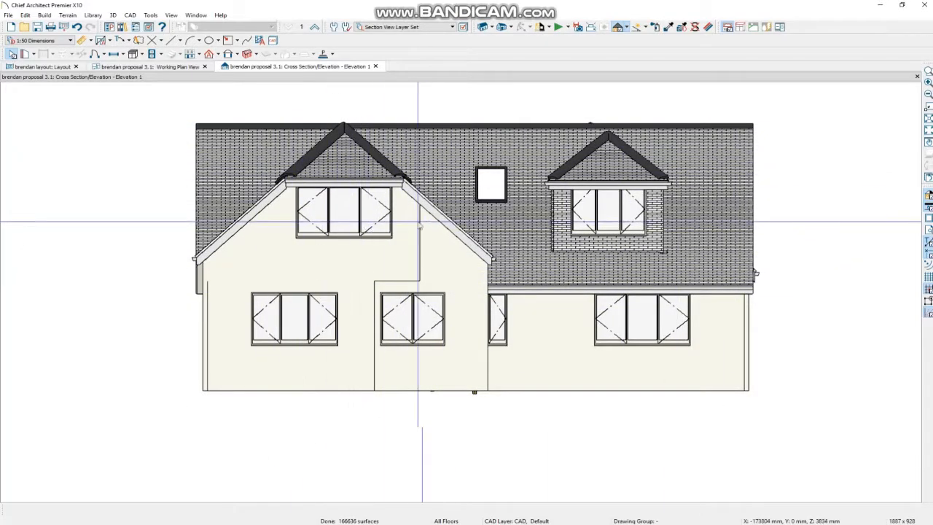
{"action": "scroll", "coordinate": [350, 255], "scroll_direction": "down", "scroll_amount": 1}
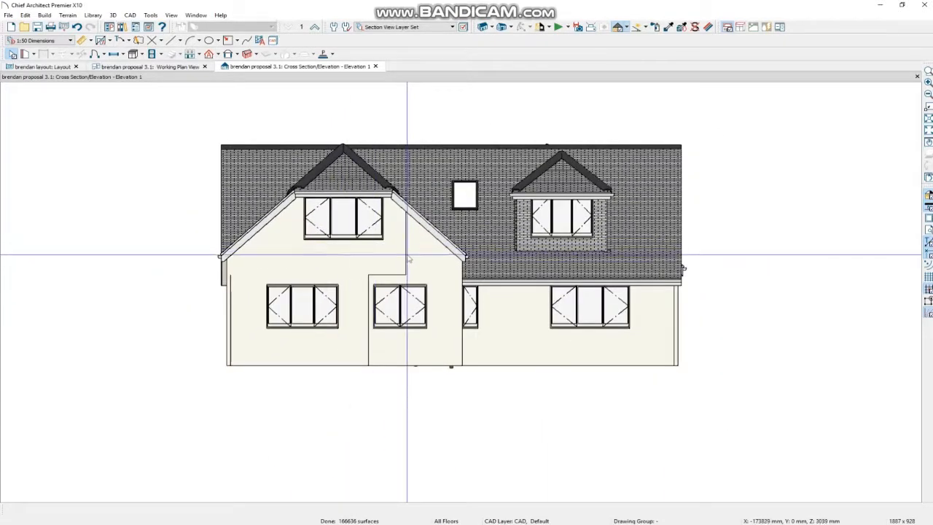
{"action": "scroll", "coordinate": [405, 270], "scroll_direction": "up", "scroll_amount": 2}
{"action": "scroll", "coordinate": [343, 256], "scroll_direction": "down", "scroll_amount": 1}
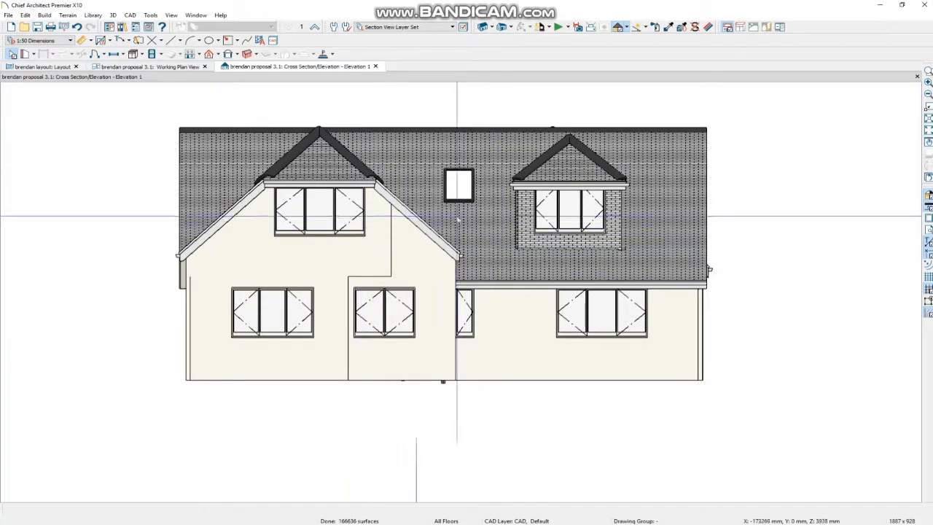
- Generate a CAD detail from the elevation view and inspect the resulting linework of the roof, dormer and walls
{"action": "left_click", "coordinate": [130, 15]}
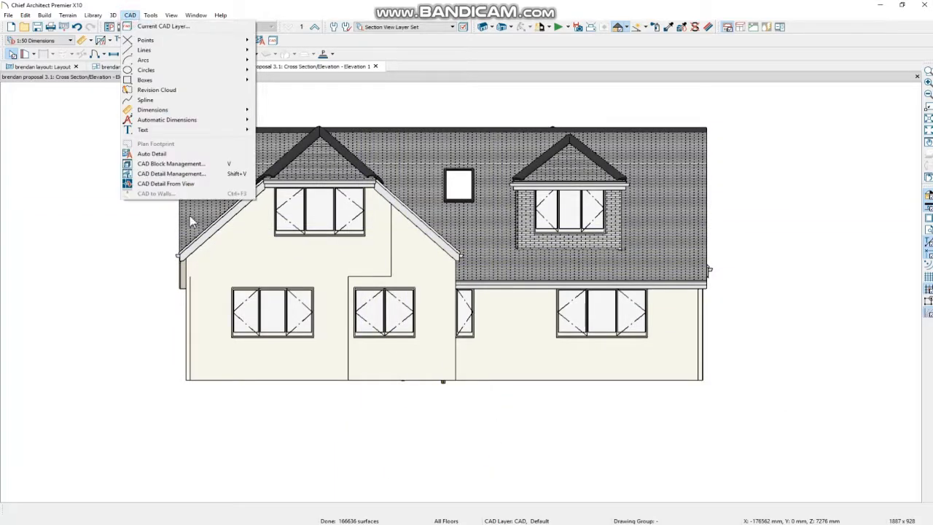
{"action": "left_click", "coordinate": [163, 187]}
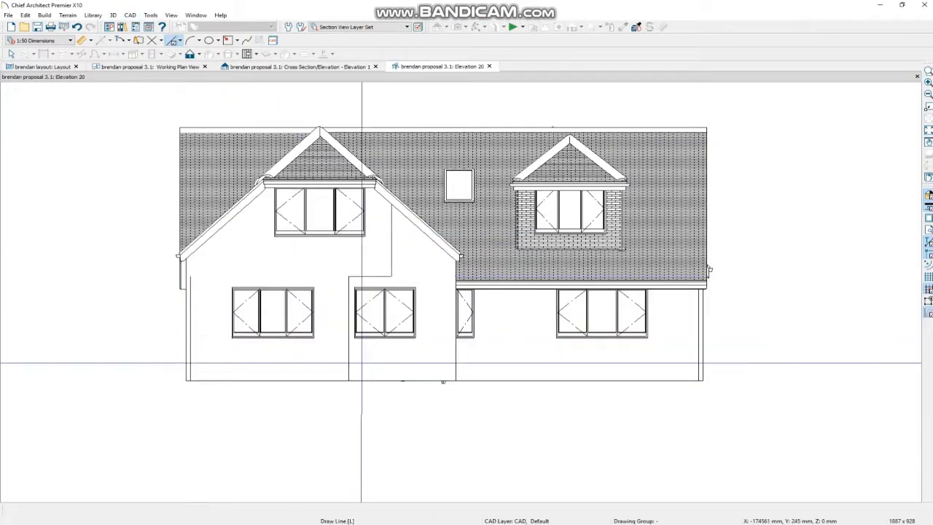
{"action": "scroll", "coordinate": [350, 273], "scroll_direction": "up", "scroll_amount": 2}
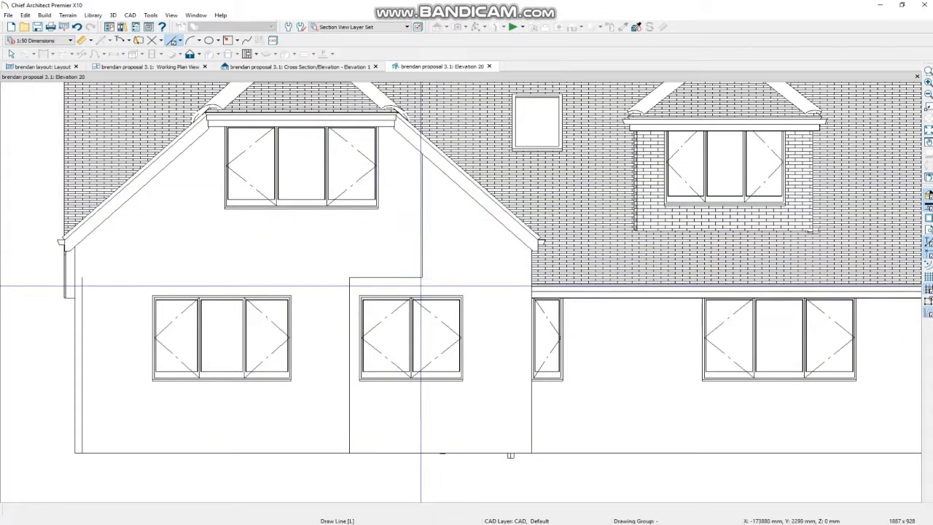
{"action": "scroll", "coordinate": [350, 299], "scroll_direction": "down", "scroll_amount": 1}
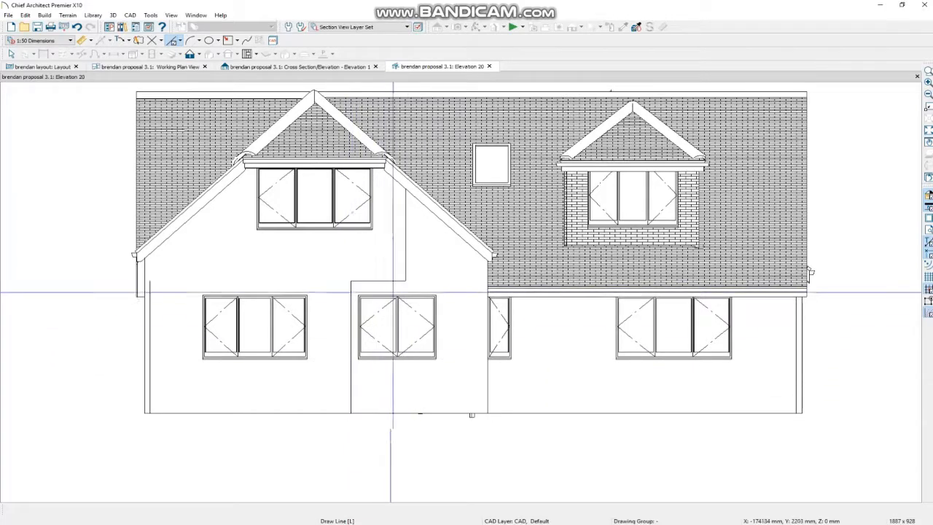
{"action": "scroll", "coordinate": [402, 203], "scroll_direction": "down", "scroll_amount": 1}
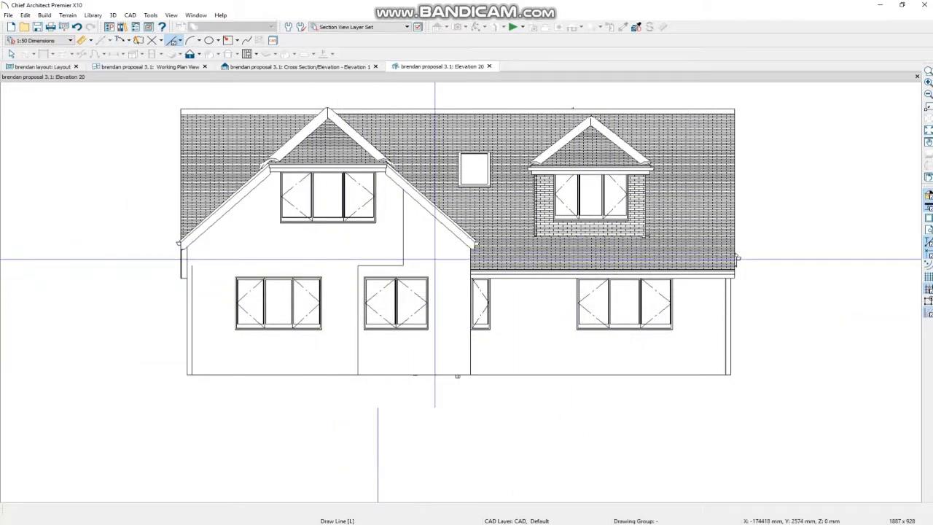
{"action": "scroll", "coordinate": [437, 266], "scroll_direction": "down", "scroll_amount": 1}
{"action": "scroll", "coordinate": [312, 274], "scroll_direction": "up", "scroll_amount": 1}
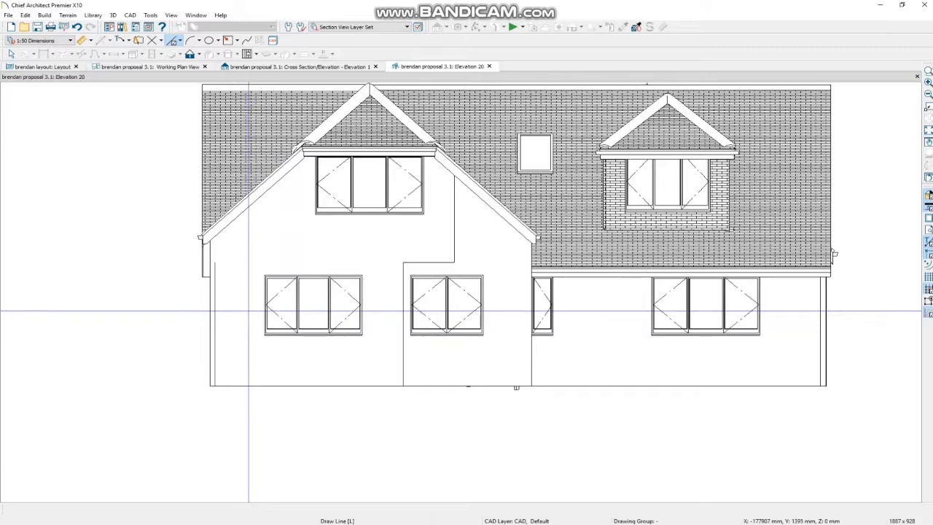
{"action": "scroll", "coordinate": [252, 299], "scroll_direction": "down", "scroll_amount": 2}
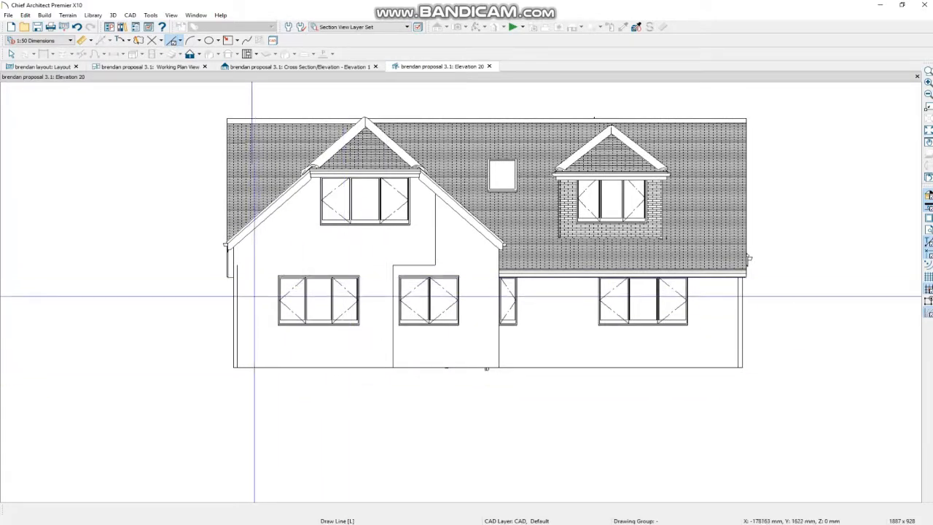
{"action": "scroll", "coordinate": [253, 297], "scroll_direction": "up", "scroll_amount": 2}
{"action": "scroll", "coordinate": [219, 256], "scroll_direction": "down", "scroll_amount": 1}
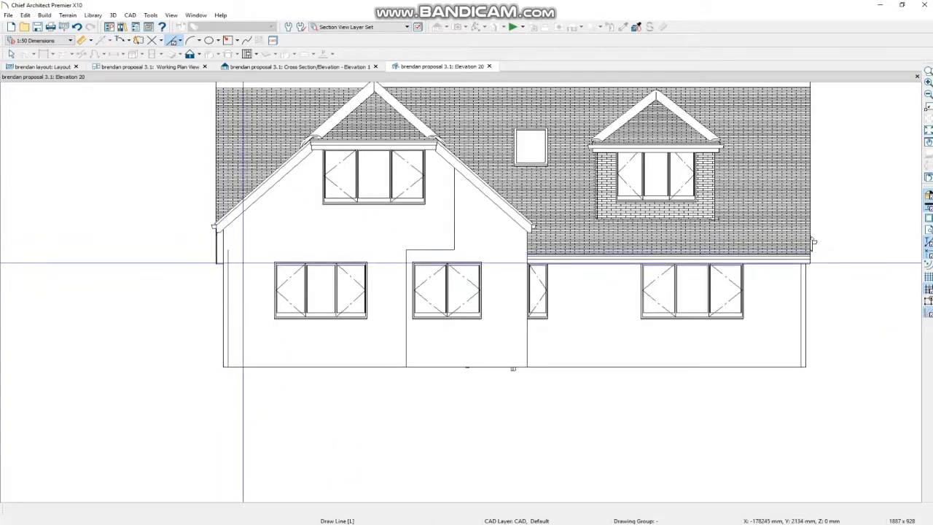
- Delete the stray vertical line near the gable wall's outer edge and the stepped lines between its windows
{"action": "left_click", "coordinate": [13, 54]}
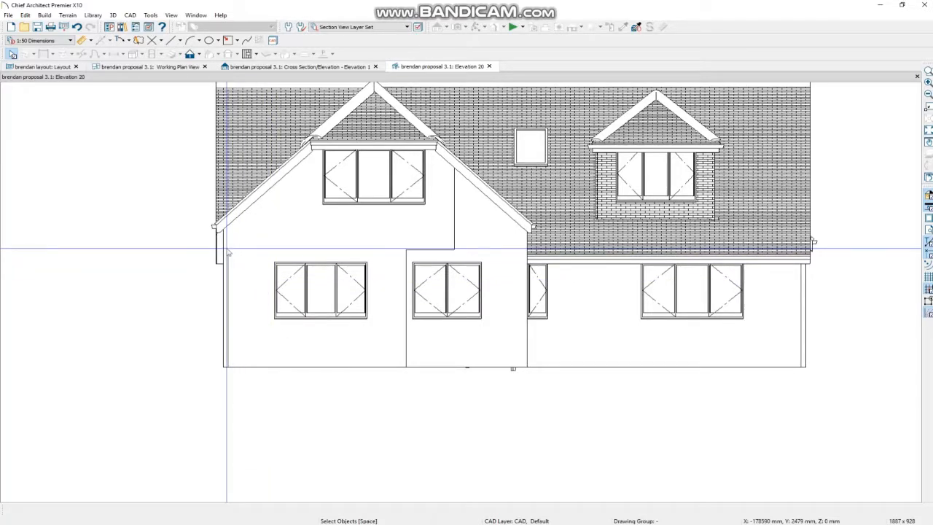
{"action": "left_click_drag", "start_coordinate": [226, 250], "coordinate": [239, 268]}
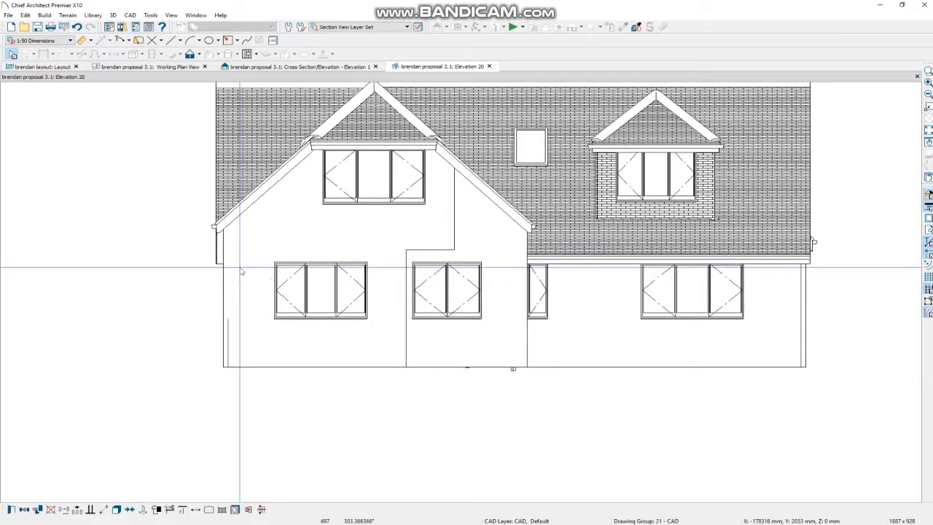
{"action": "left_click_drag", "start_coordinate": [402, 337], "coordinate": [421, 352]}
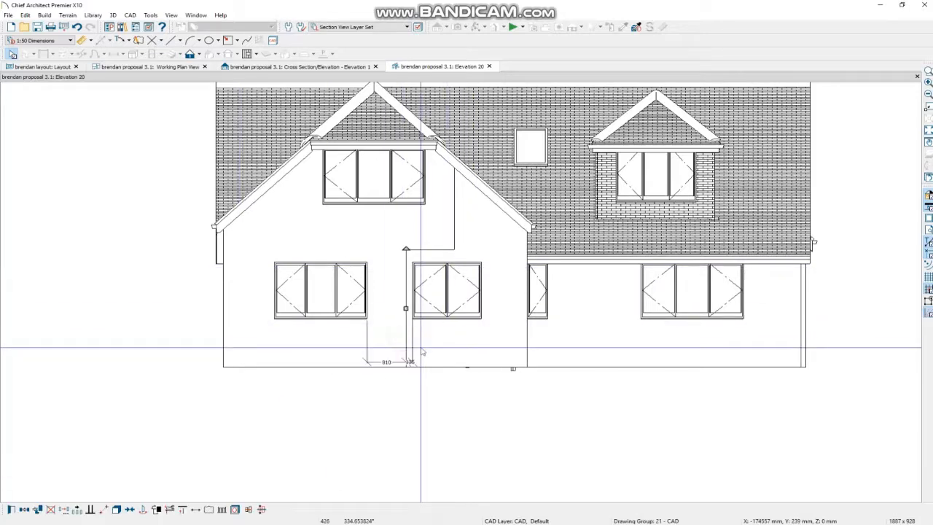
{"action": "key", "text": "Delete"}
{"action": "left_click_drag", "start_coordinate": [447, 240], "coordinate": [465, 251]}
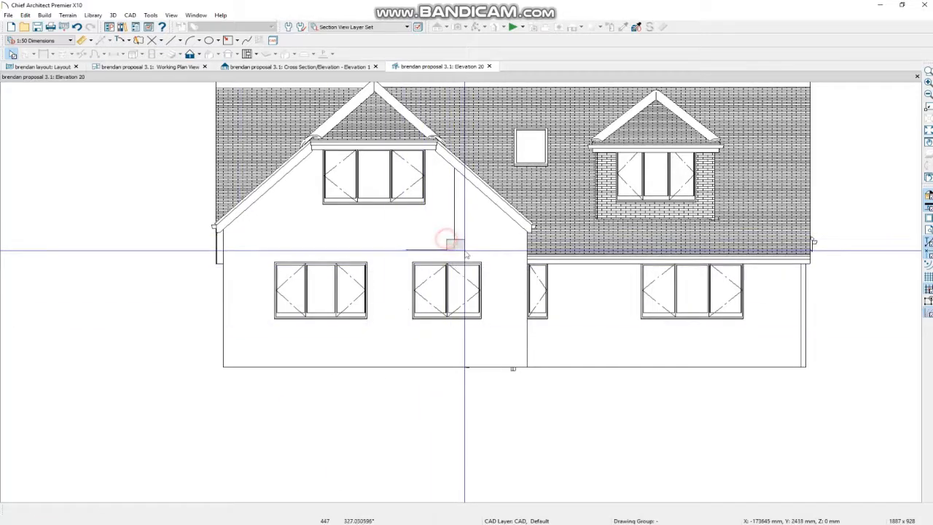
{"action": "scroll", "coordinate": [465, 252], "scroll_direction": "down", "scroll_amount": 1}
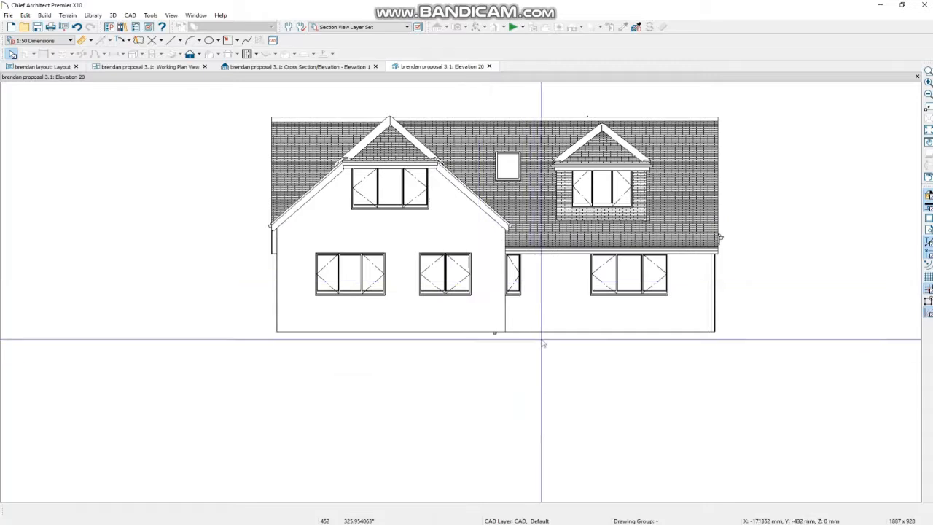
- Delete the small leftover shapes hanging below the ground line near the gable wall's inner corner
{"action": "scroll", "coordinate": [543, 340], "scroll_direction": "up", "scroll_amount": 1}
{"action": "scroll", "coordinate": [742, 332], "scroll_direction": "up", "scroll_amount": 1}
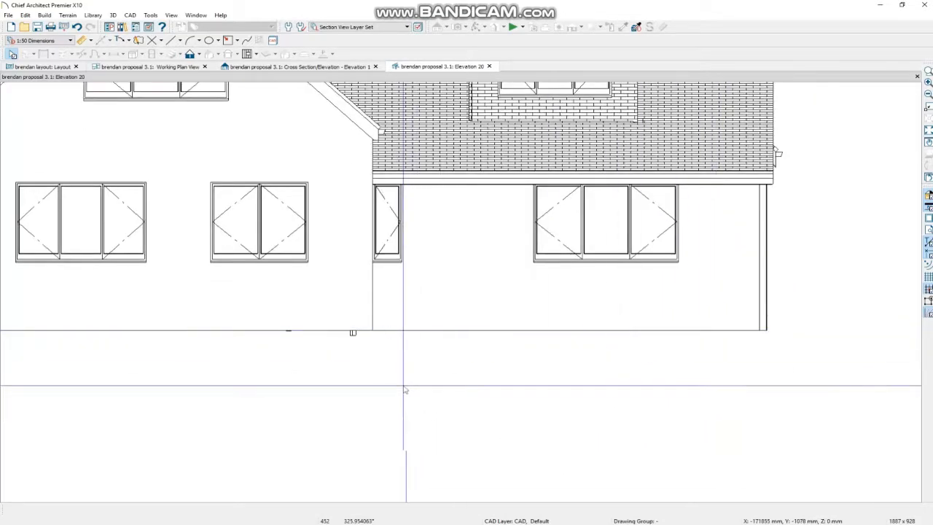
{"action": "scroll", "coordinate": [290, 350], "scroll_direction": "up", "scroll_amount": 1}
{"action": "scroll", "coordinate": [290, 350], "scroll_direction": "up", "scroll_amount": 1}
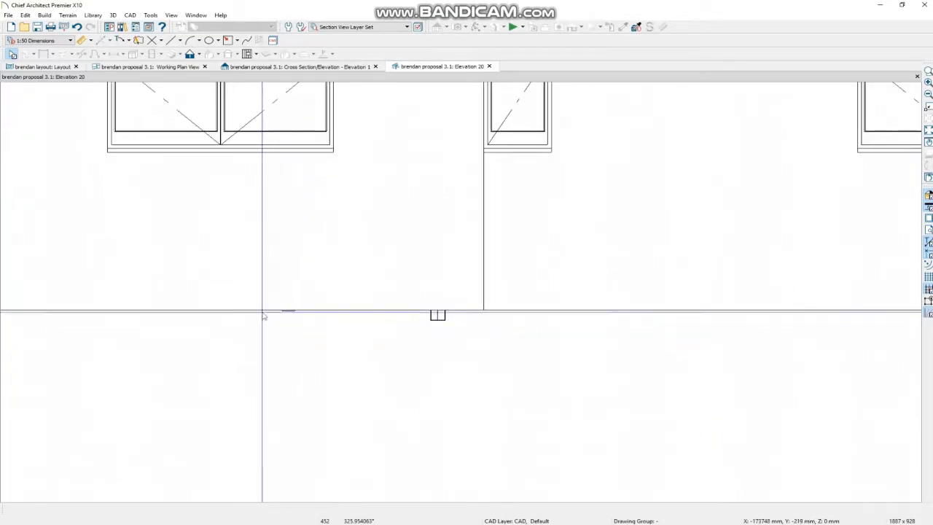
{"action": "left_click_drag", "start_coordinate": [261, 310], "coordinate": [470, 368]}
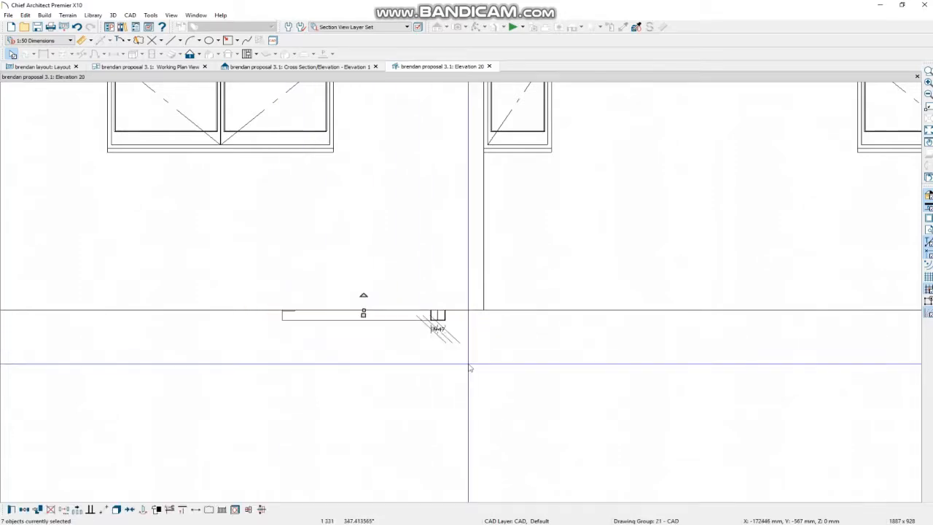
{"action": "scroll", "coordinate": [469, 369], "scroll_direction": "down", "scroll_amount": 1}
{"action": "scroll", "coordinate": [280, 328], "scroll_direction": "down", "scroll_amount": 1}
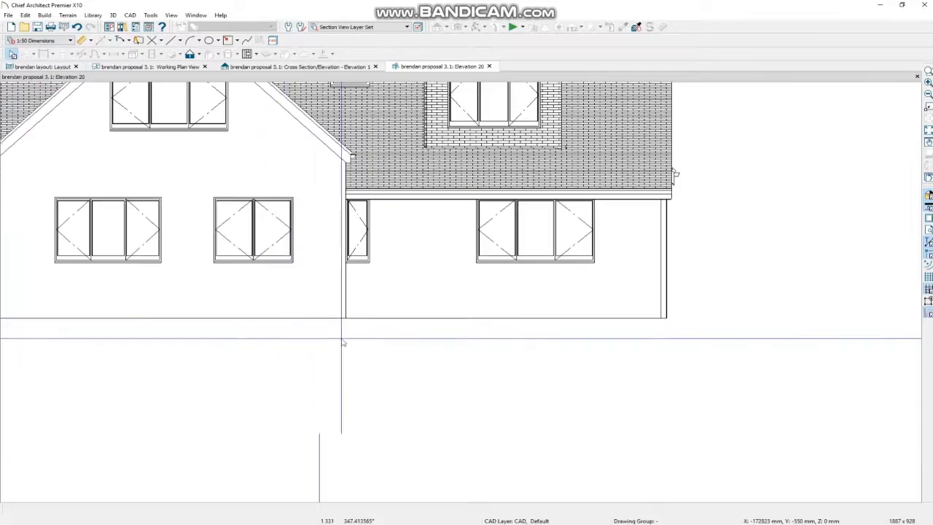
- Delete the stray vertical line at the far end of the dormer-side wall and check the cleaned elevation
{"action": "scroll", "coordinate": [603, 233], "scroll_direction": "up", "scroll_amount": 1}
{"action": "scroll", "coordinate": [670, 277], "scroll_direction": "up", "scroll_amount": 2}
{"action": "left_click_drag", "start_coordinate": [580, 262], "coordinate": [599, 287]}
{"action": "scroll", "coordinate": [601, 291], "scroll_direction": "down", "scroll_amount": 4}
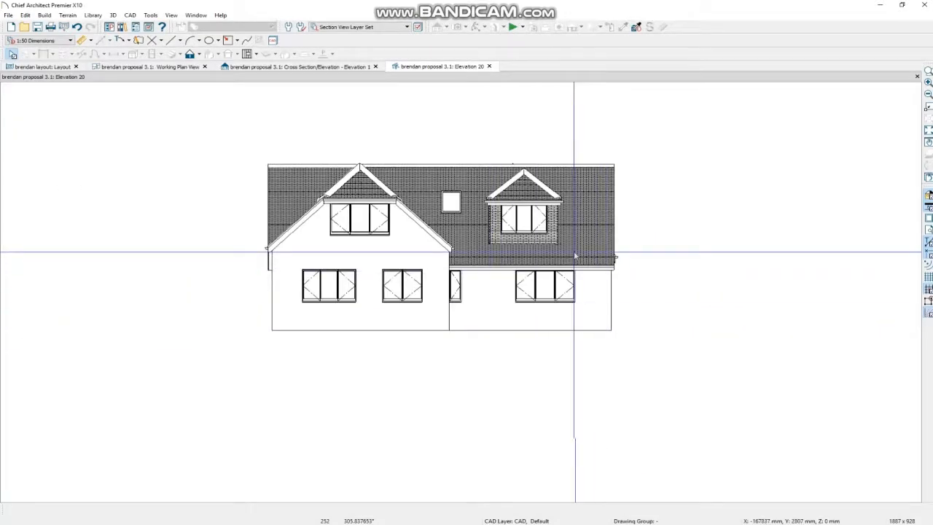
{"action": "scroll", "coordinate": [538, 200], "scroll_direction": "down", "scroll_amount": 1}
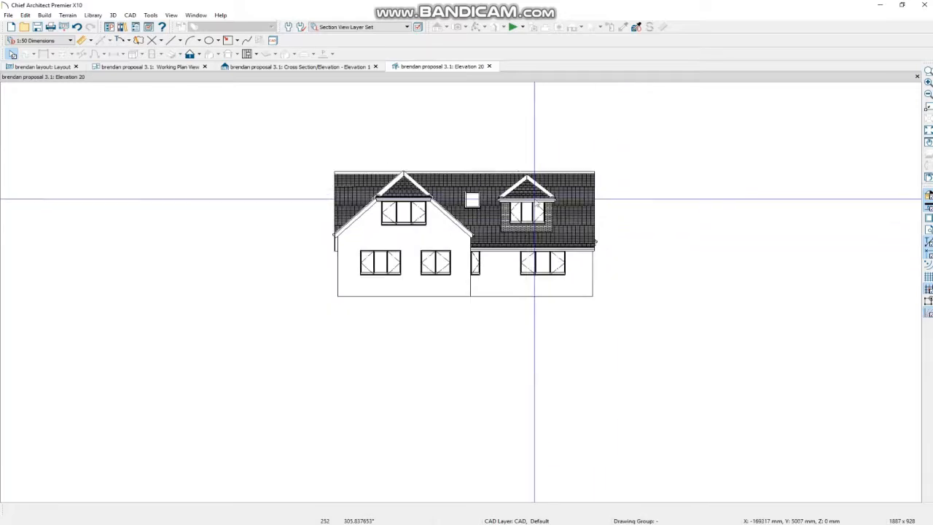
{"action": "scroll", "coordinate": [540, 256], "scroll_direction": "up", "scroll_amount": 2}
{"action": "scroll", "coordinate": [539, 258], "scroll_direction": "down", "scroll_amount": 1}
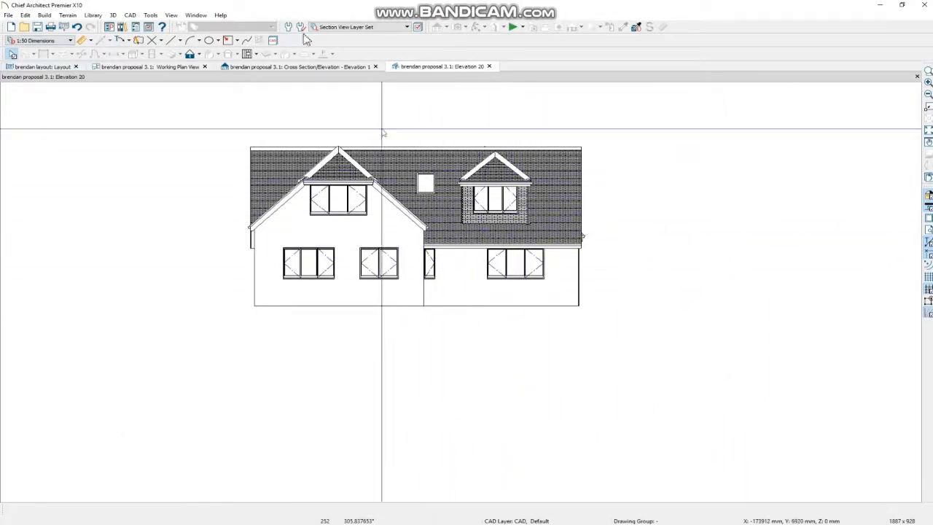
- Send the entire elevation detail to layout page 2 at a scale of 1 m = 100 m
{"action": "left_click", "coordinate": [8, 15]}
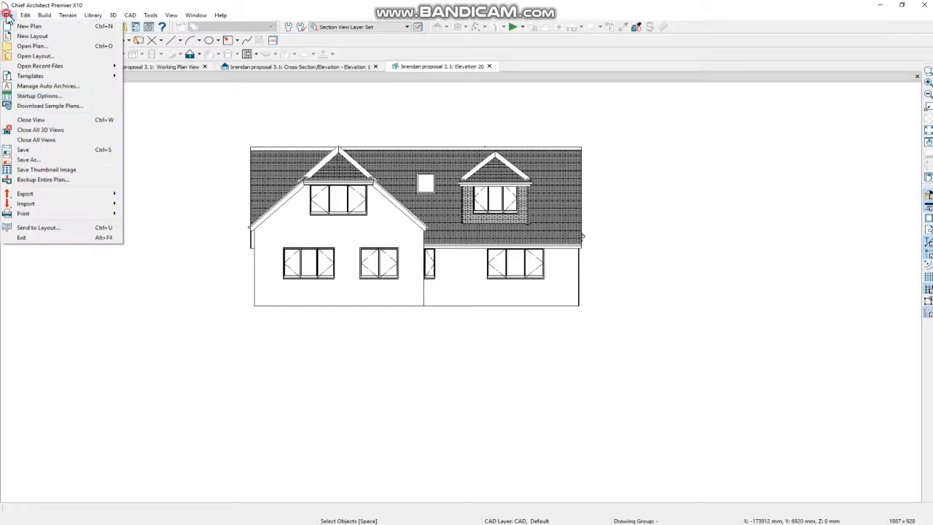
{"action": "left_click", "coordinate": [36, 228]}
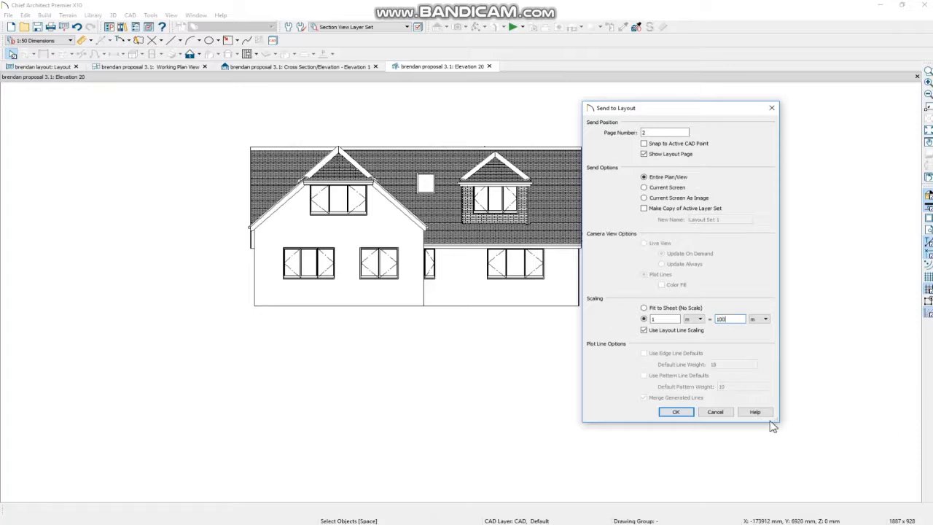
{"action": "left_click", "coordinate": [678, 412]}
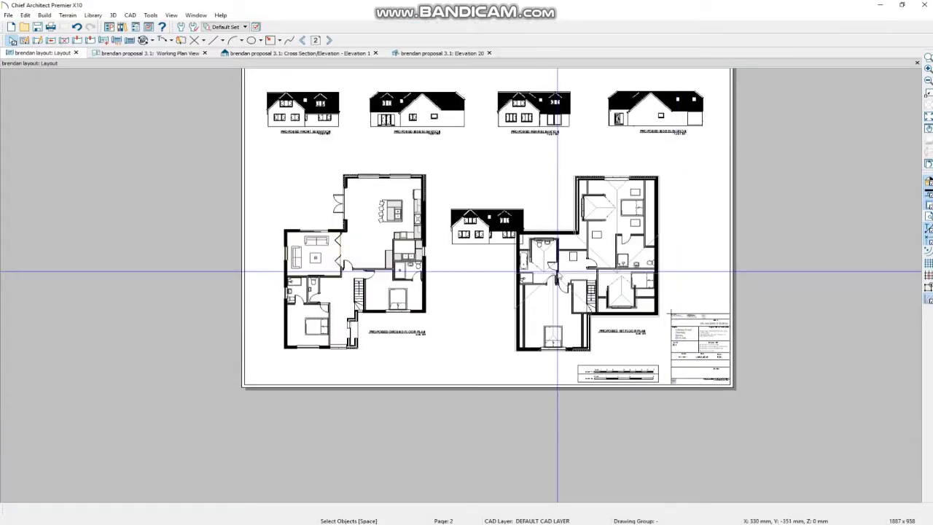
- Try to move the newly sent elevation up to the front elevation, then delete it from the layout page
{"action": "left_click_drag", "start_coordinate": [478, 225], "coordinate": [318, 95]}
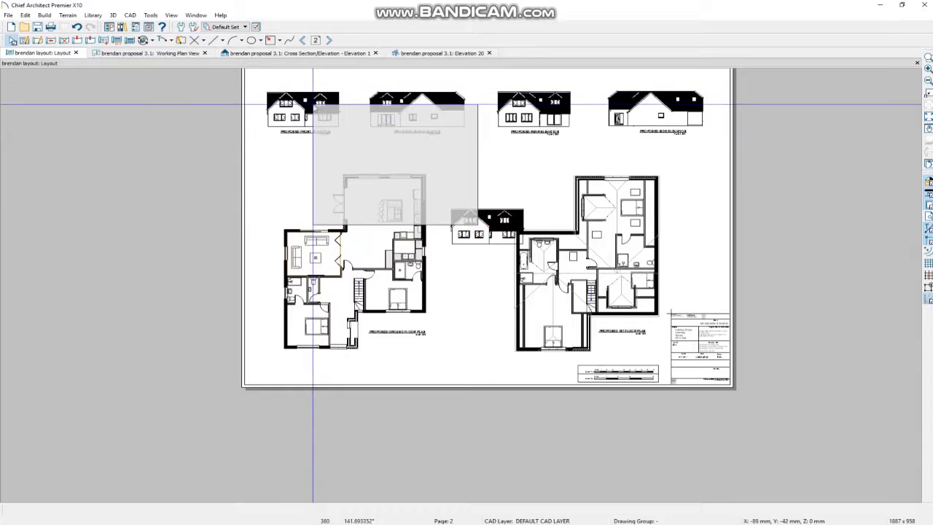
{"action": "left_click", "coordinate": [473, 230]}
{"action": "key", "text": "Delete"}
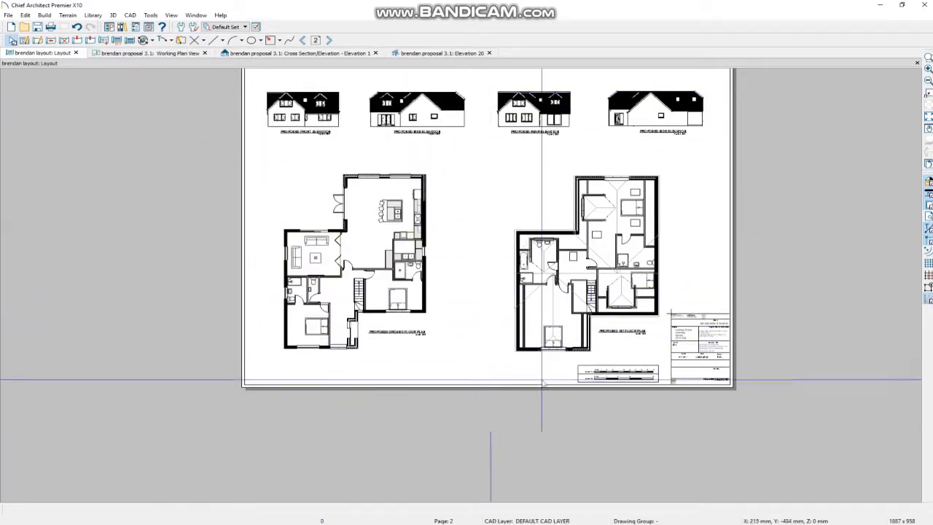
- Examine layout page 2 with its four proposed elevations, ground and first floor plans, scale bars and title block
{"action": "scroll", "coordinate": [246, 267], "scroll_direction": "up", "scroll_amount": 2}
{"action": "scroll", "coordinate": [246, 267], "scroll_direction": "down", "scroll_amount": 4}
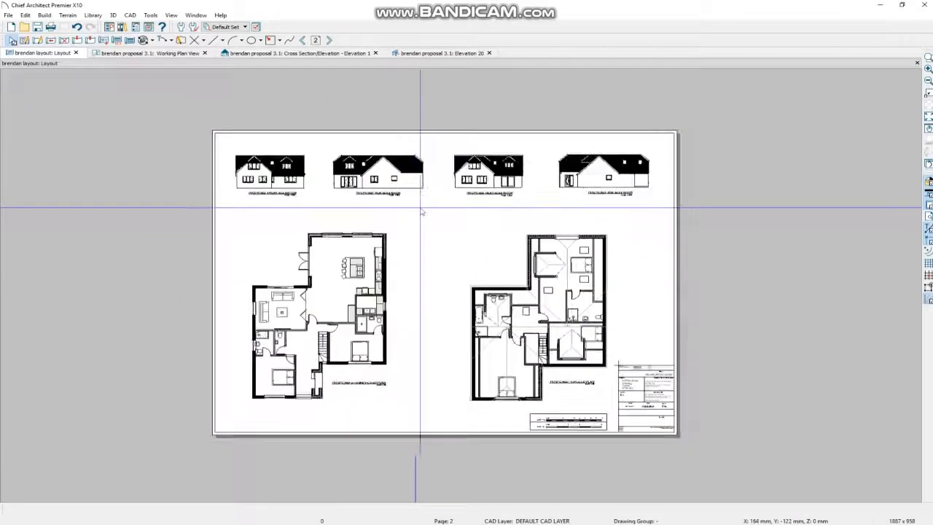
{"action": "scroll", "coordinate": [360, 288], "scroll_direction": "up", "scroll_amount": 2}
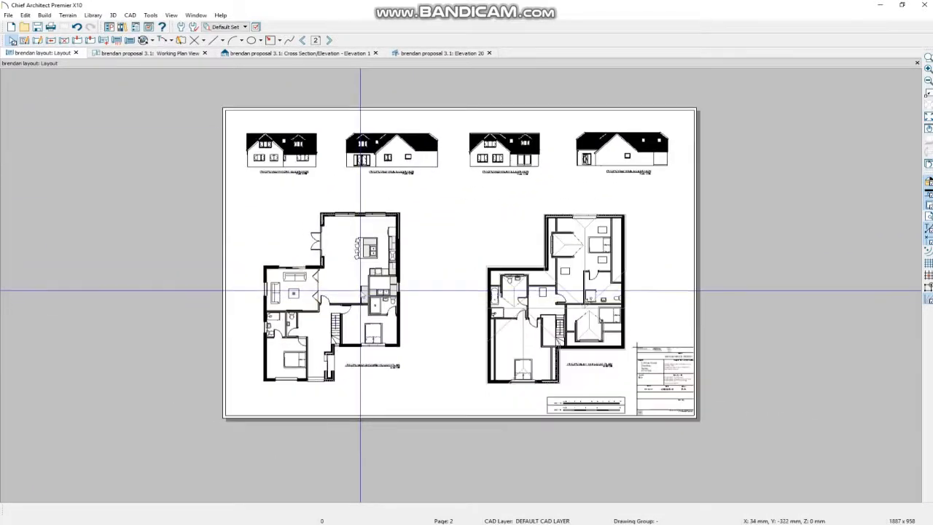
{"action": "scroll", "coordinate": [399, 256], "scroll_direction": "down", "scroll_amount": 1}
{"action": "scroll", "coordinate": [387, 255], "scroll_direction": "up", "scroll_amount": 1}
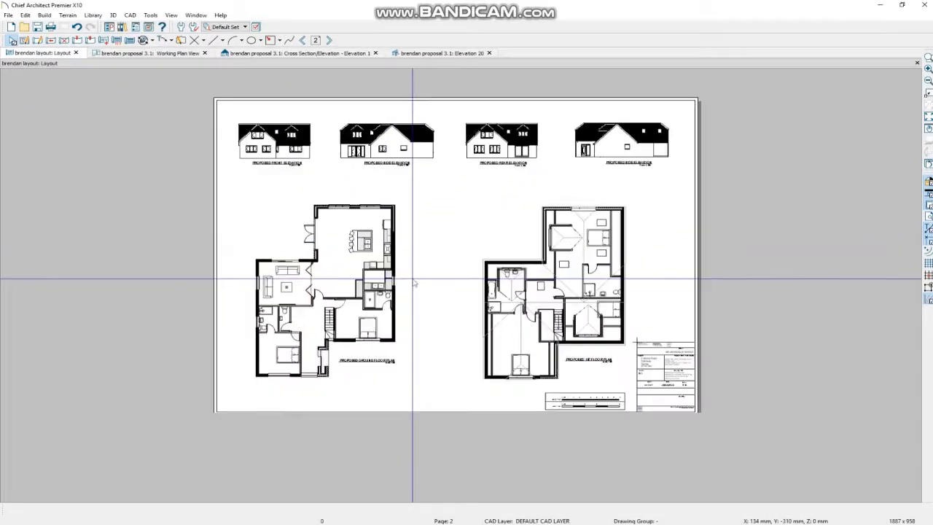
{"action": "scroll", "coordinate": [412, 321], "scroll_direction": "down", "scroll_amount": 1}
{"action": "scroll", "coordinate": [413, 323], "scroll_direction": "up", "scroll_amount": 1}
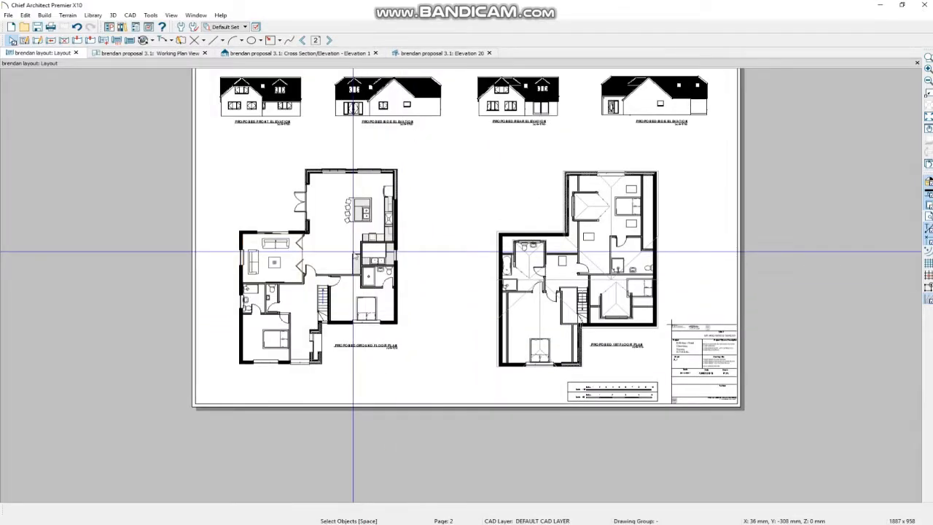
{"action": "scroll", "coordinate": [394, 256], "scroll_direction": "down", "scroll_amount": 1}
{"action": "scroll", "coordinate": [405, 262], "scroll_direction": "up", "scroll_amount": 1}
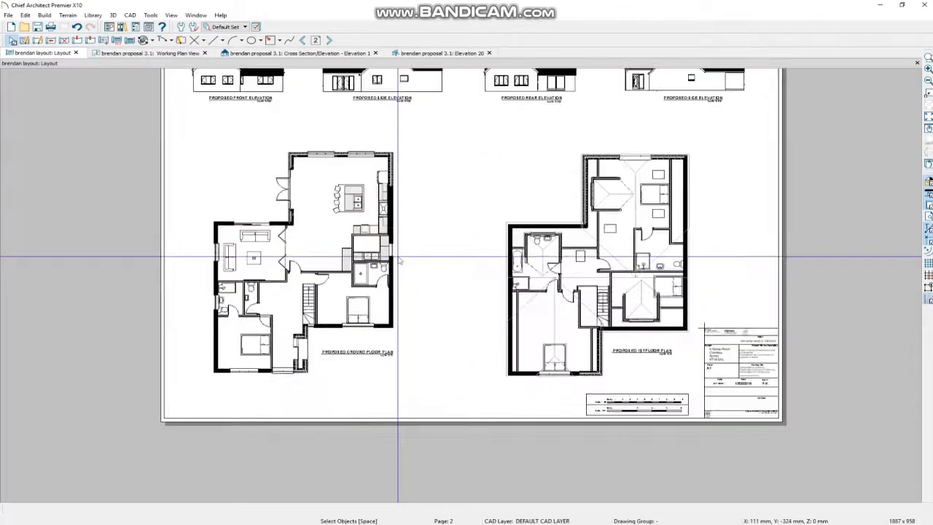
{"action": "scroll", "coordinate": [394, 274], "scroll_direction": "down", "scroll_amount": 1}
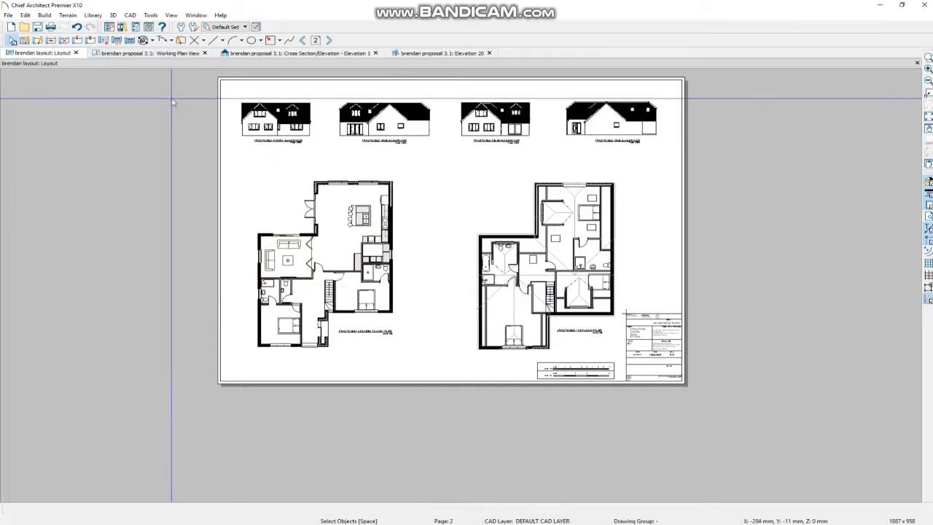